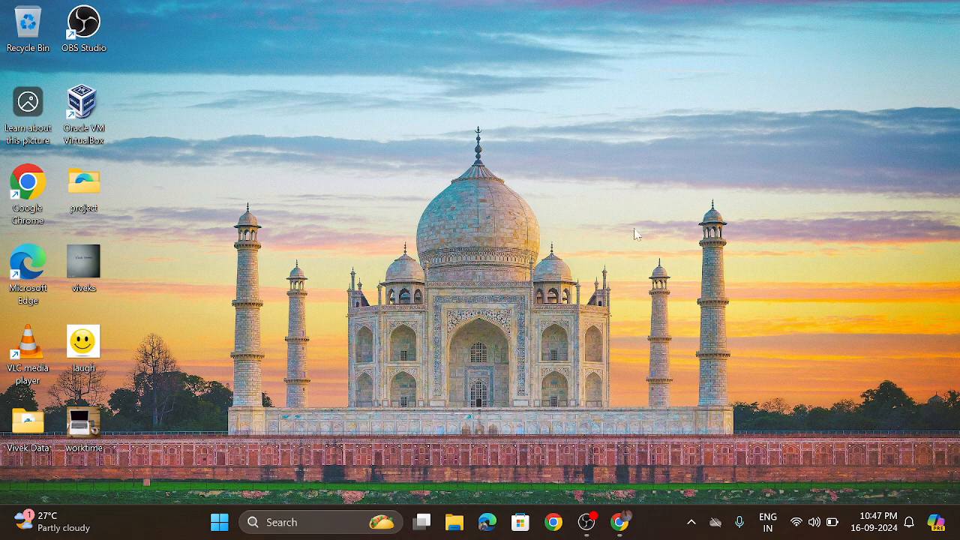
# Switch to Google Chrome and search the web for "eclipse download".
pyautogui.click(634, 525)
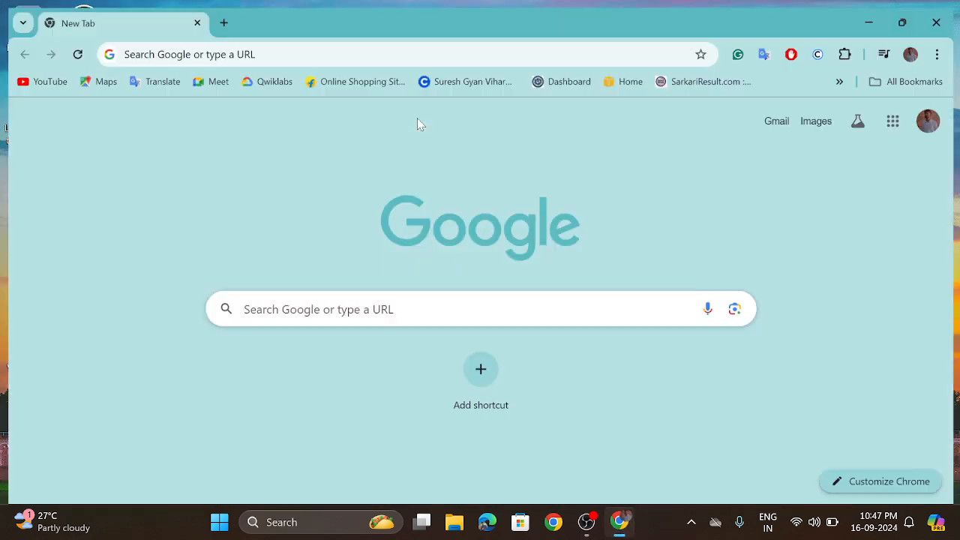
pyautogui.click(225, 47)
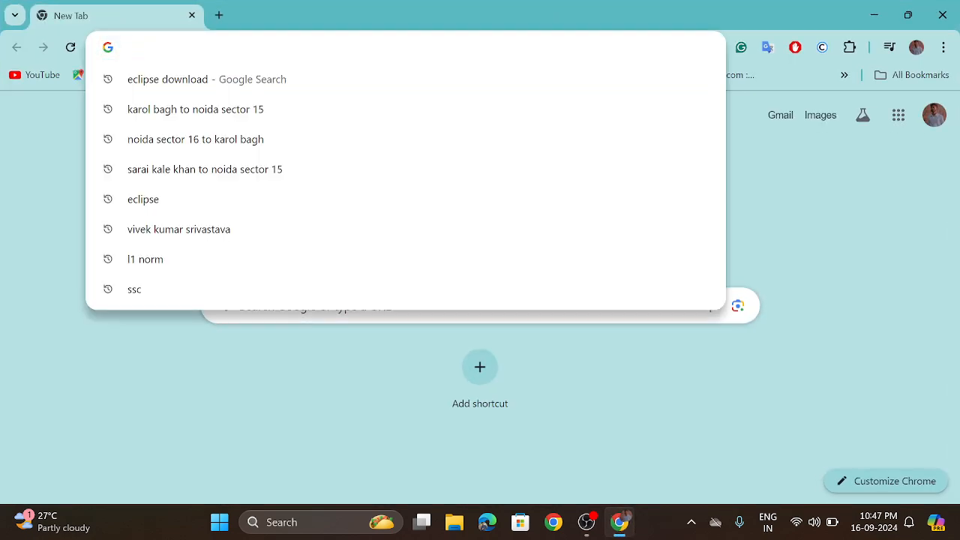
pyautogui.write('eclips')
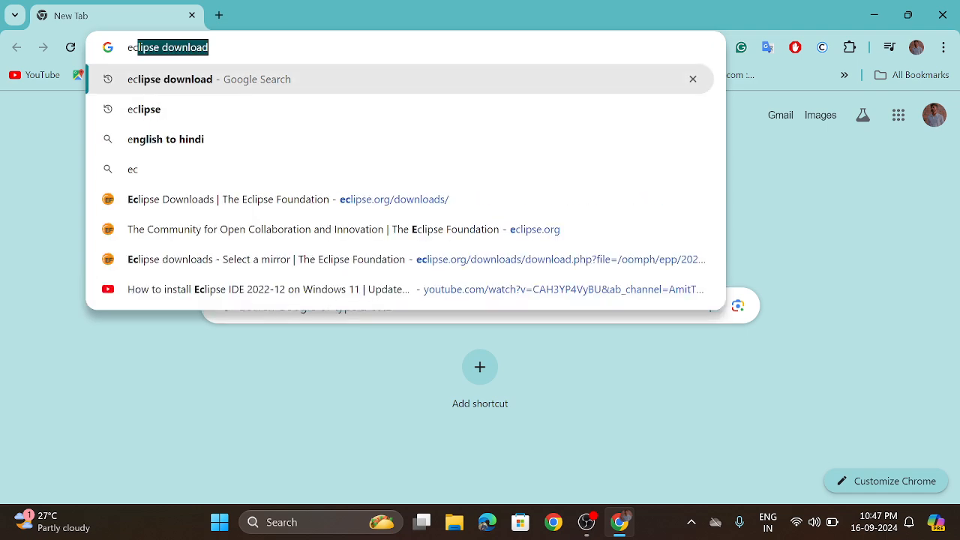
pyautogui.write('e')
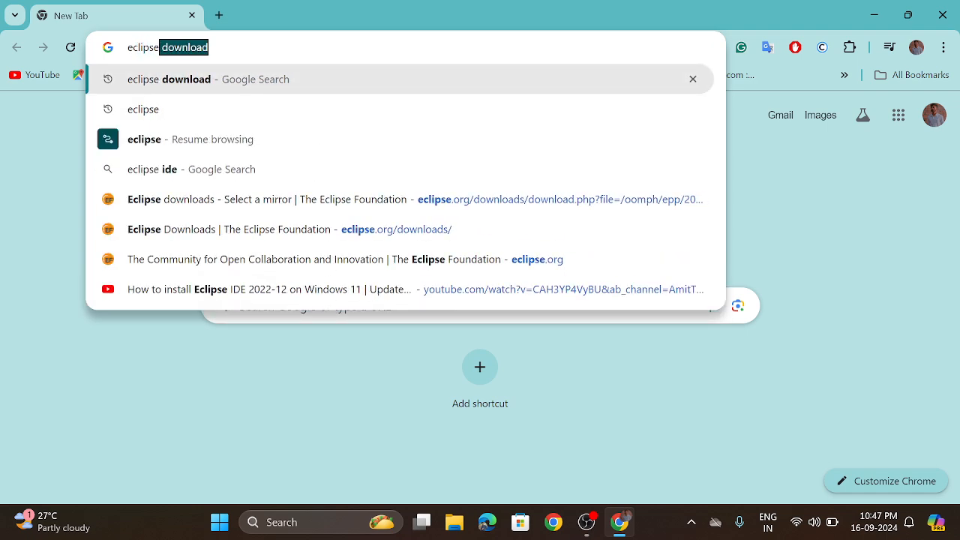
pyautogui.press('Return')
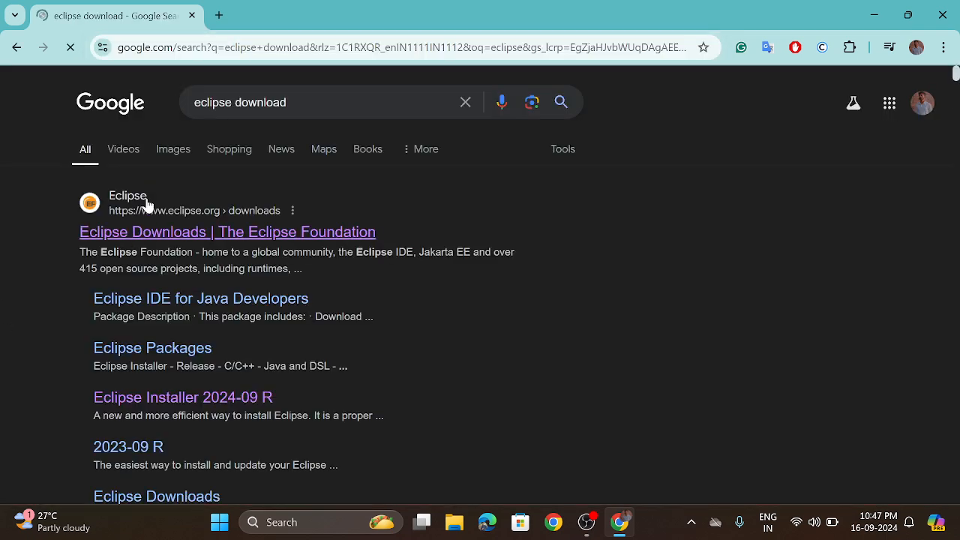
# Open the Eclipse Downloads page from the results and download the x86_64 desktop IDE installer.
pyautogui.click(240, 235)
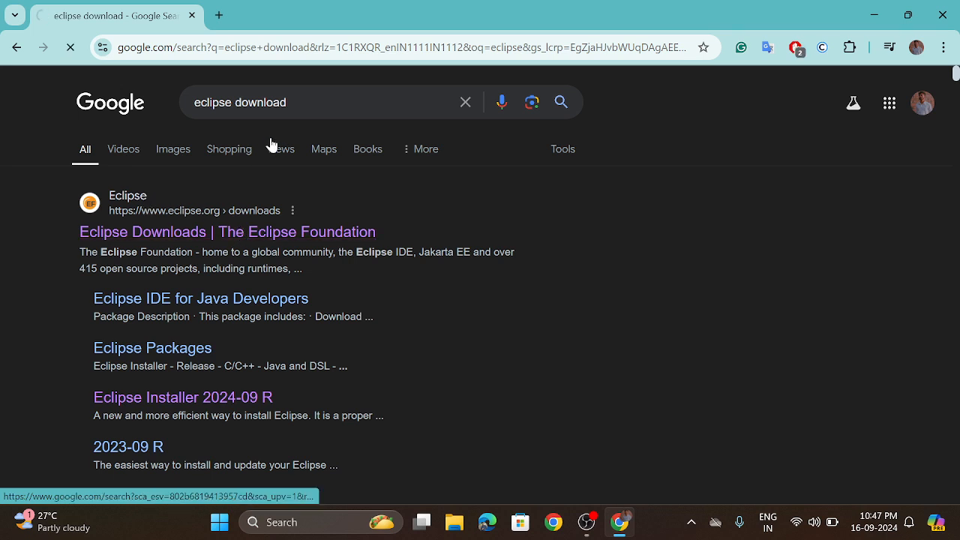
pyautogui.scroll(-4, 477, 229)
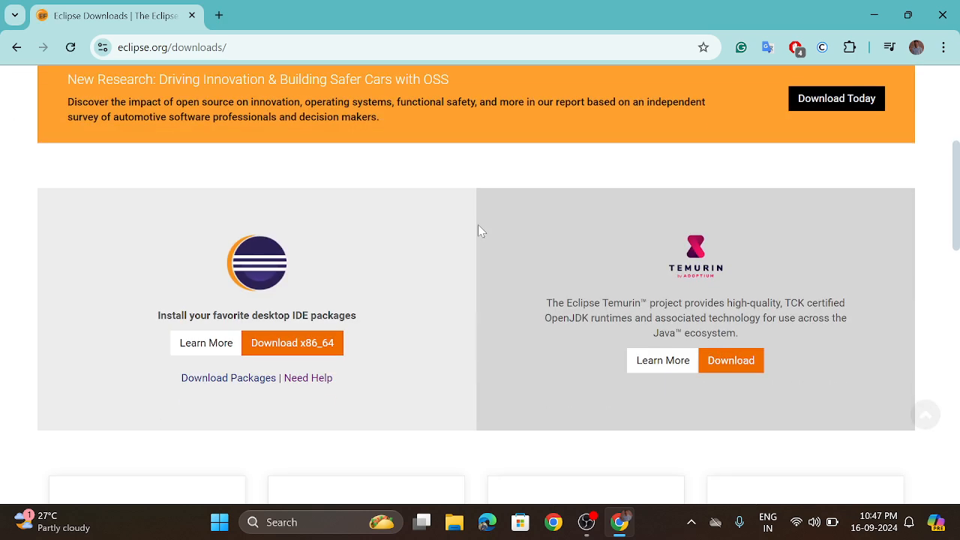
pyautogui.click(294, 351)
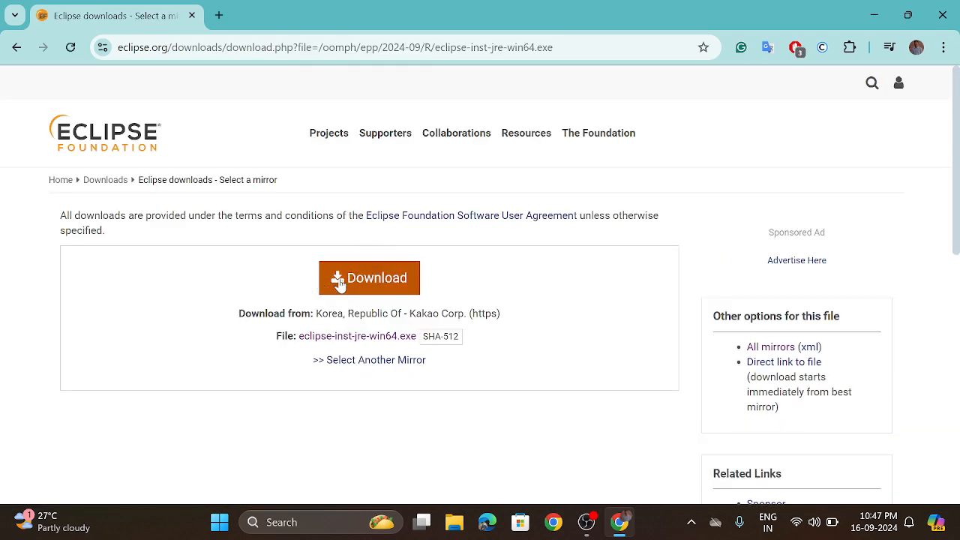
pyautogui.click(411, 279)
pyautogui.scroll(-6, 503, 294)
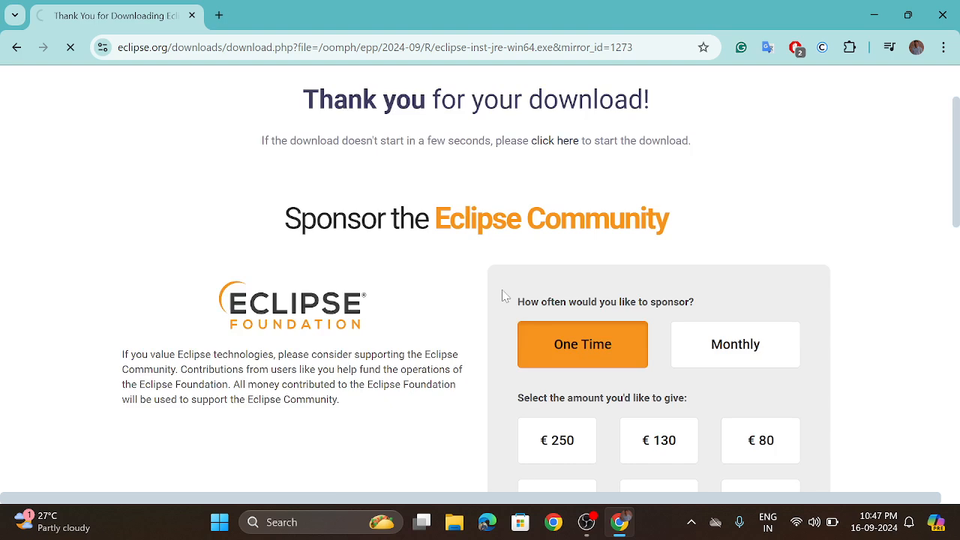
pyautogui.scroll(6, 504, 293)
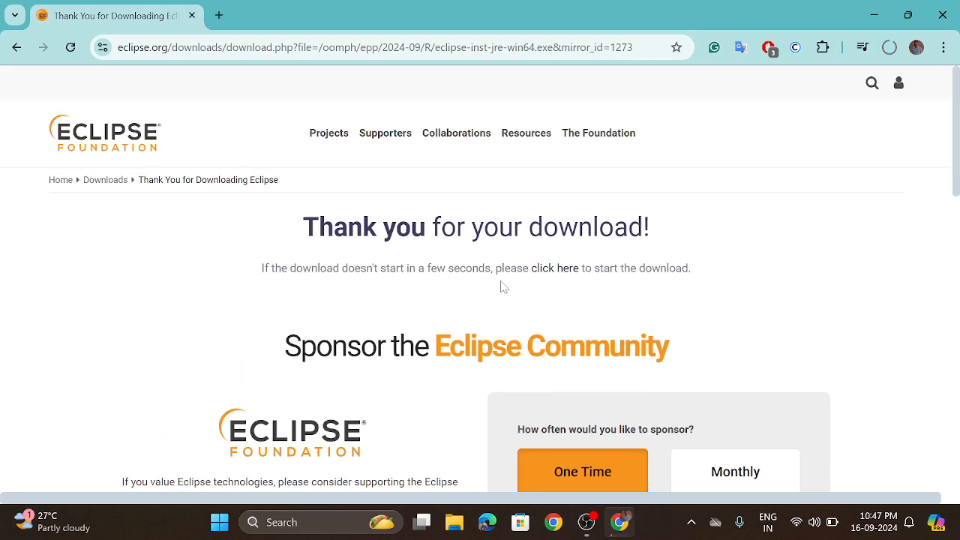
# Open the download history, then pause and cancel the running eclipse-inst-jre-win64 (1).exe download.
pyautogui.hotkey('ctrl', 'j')
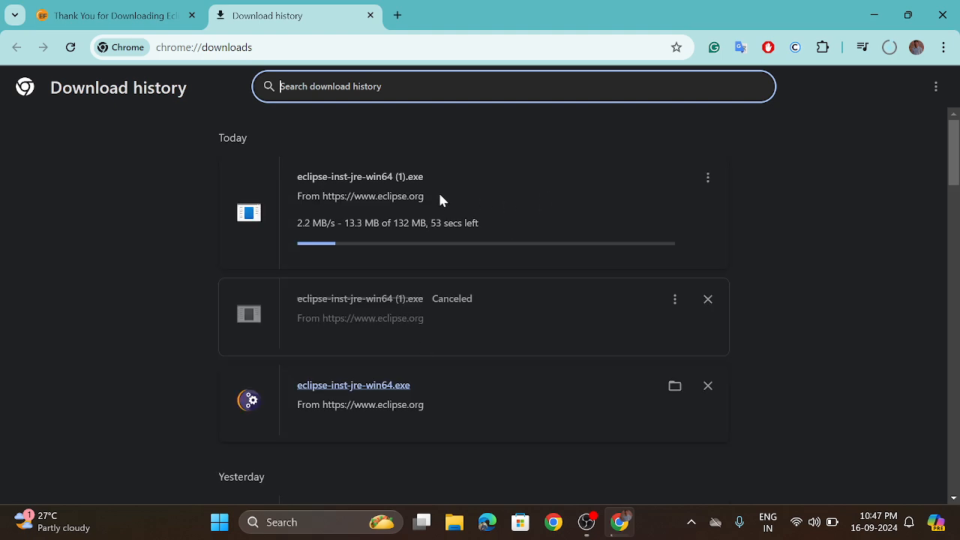
pyautogui.click(709, 179)
pyautogui.click(684, 189)
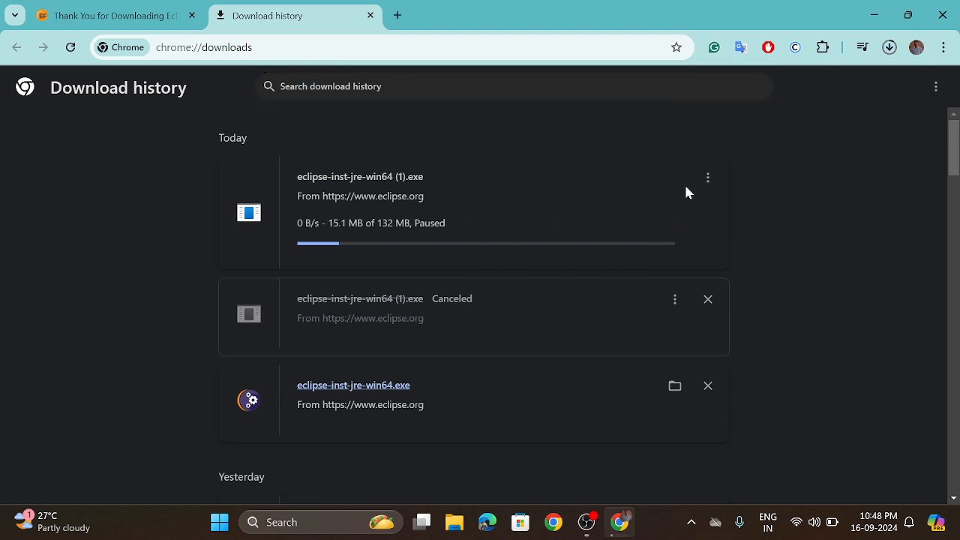
pyautogui.click(707, 180)
pyautogui.click(660, 213)
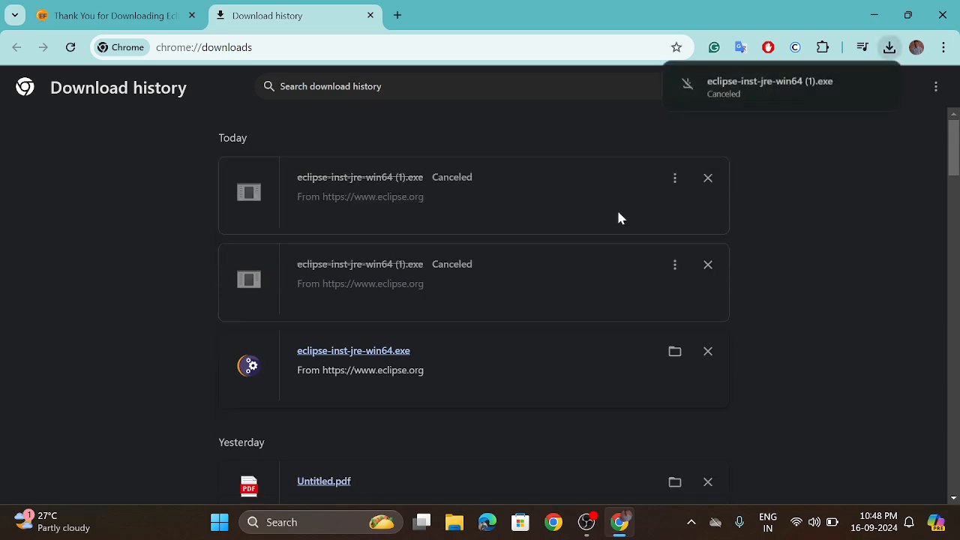
# Switch to File Explorer, run eclipse-inst-jre-win64 from the Downloads folder, and bring up the installer window over the browser.
pyautogui.click(454, 522)
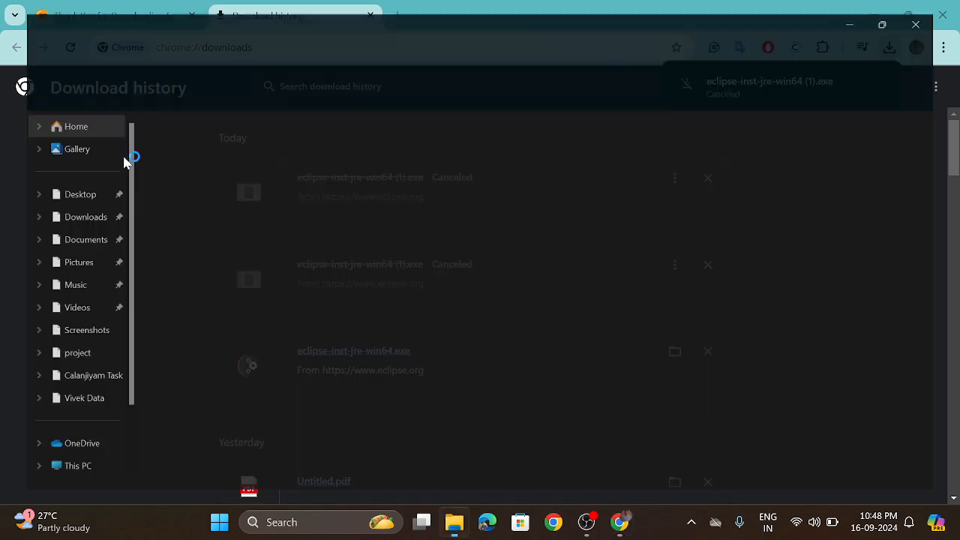
pyautogui.click(49, 214)
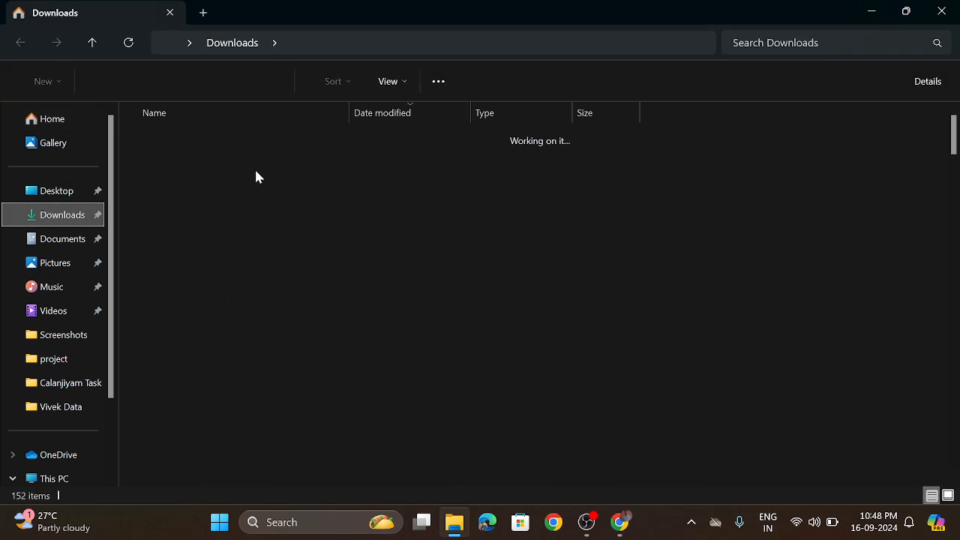
pyautogui.doubleClick(197, 158)
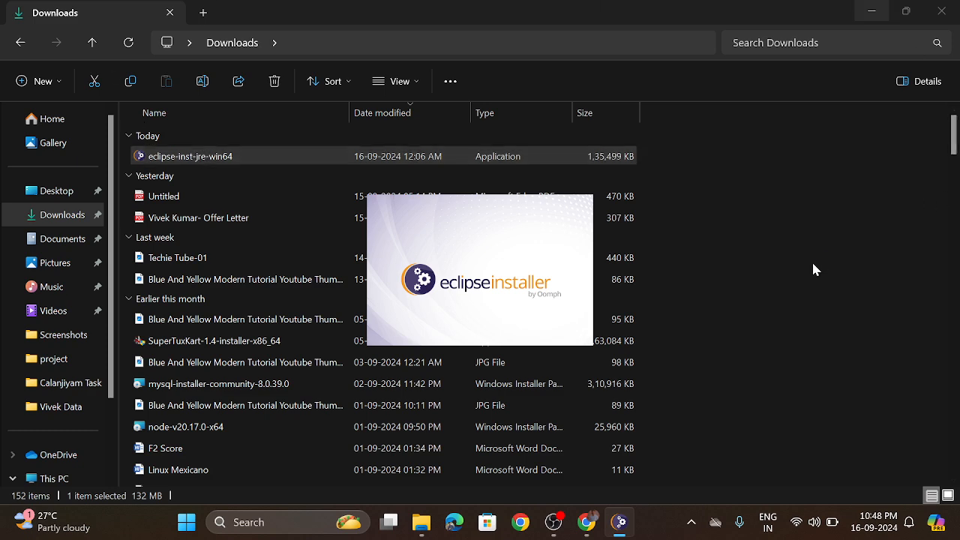
pyautogui.click(870, 10)
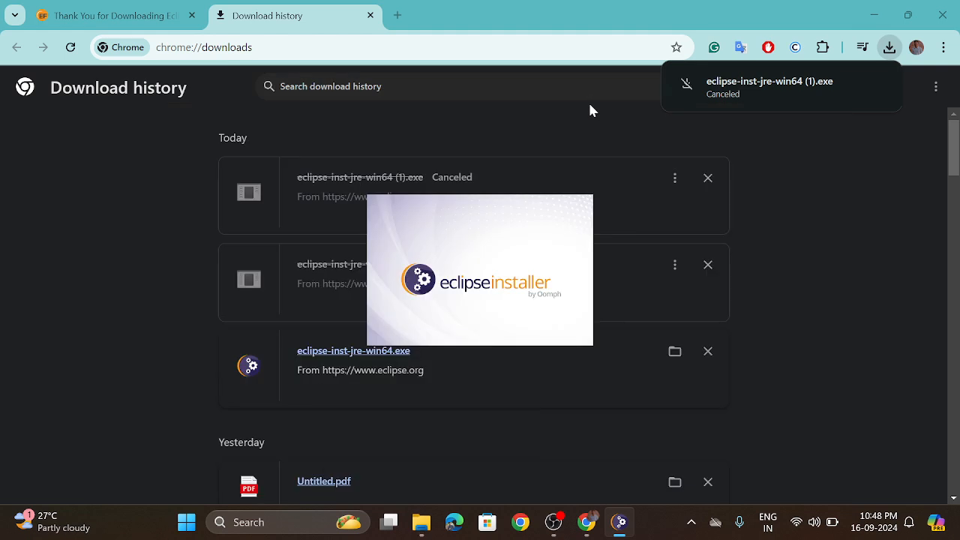
pyautogui.click(112, 15)
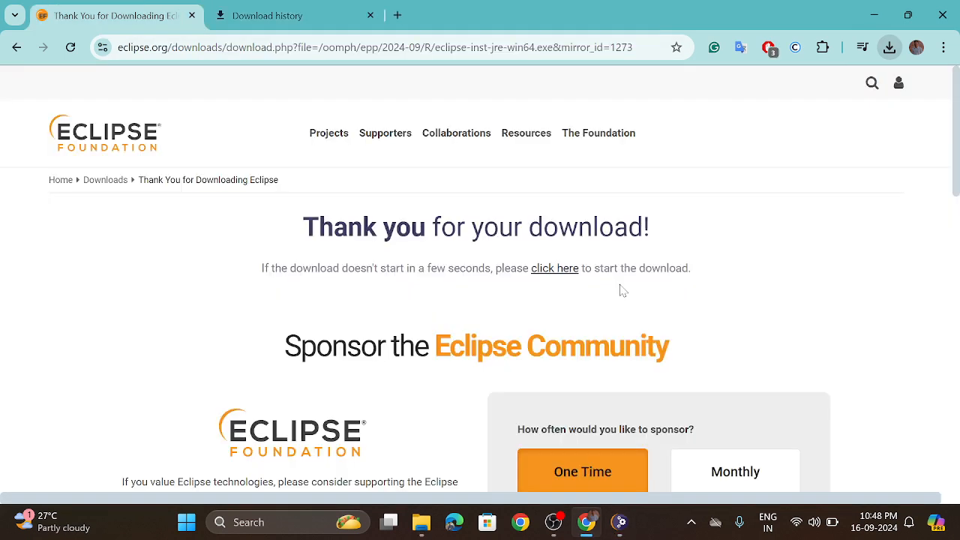
pyautogui.click(619, 522)
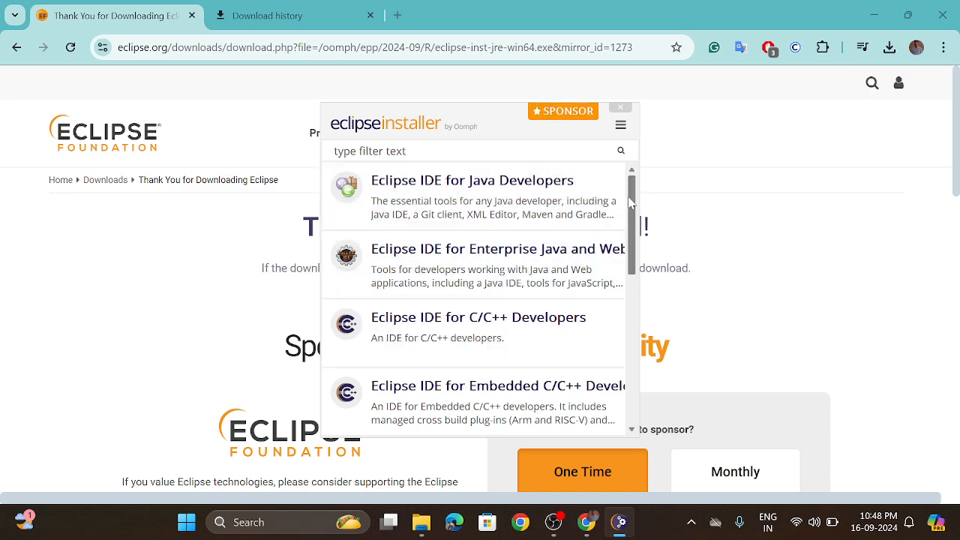
# Install Eclipse IDE for Java Developers with the jdk-22 VM, the suggested installation folder, a start menu entry and a desktop shortcut.
pyautogui.moveTo(631, 201); pyautogui.dragTo(653, 179)
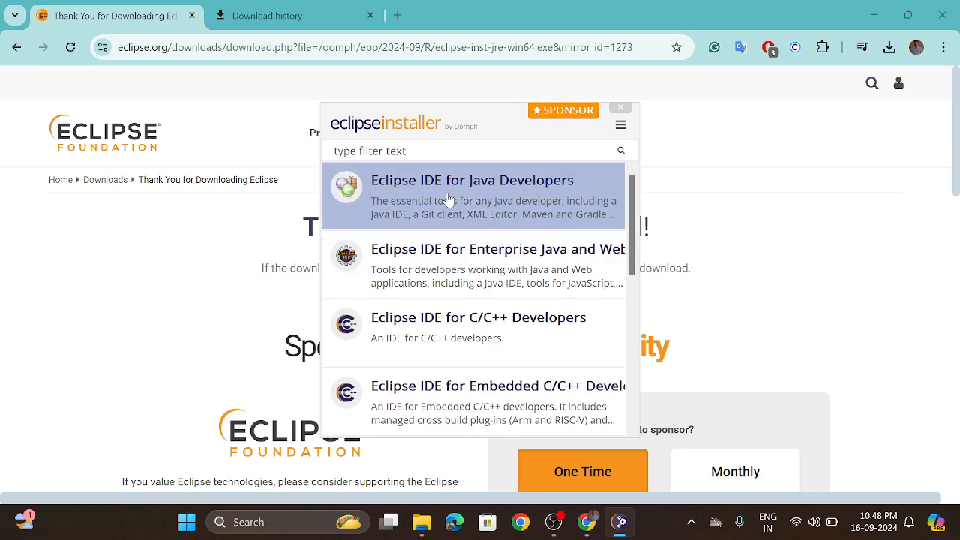
pyautogui.click(471, 196)
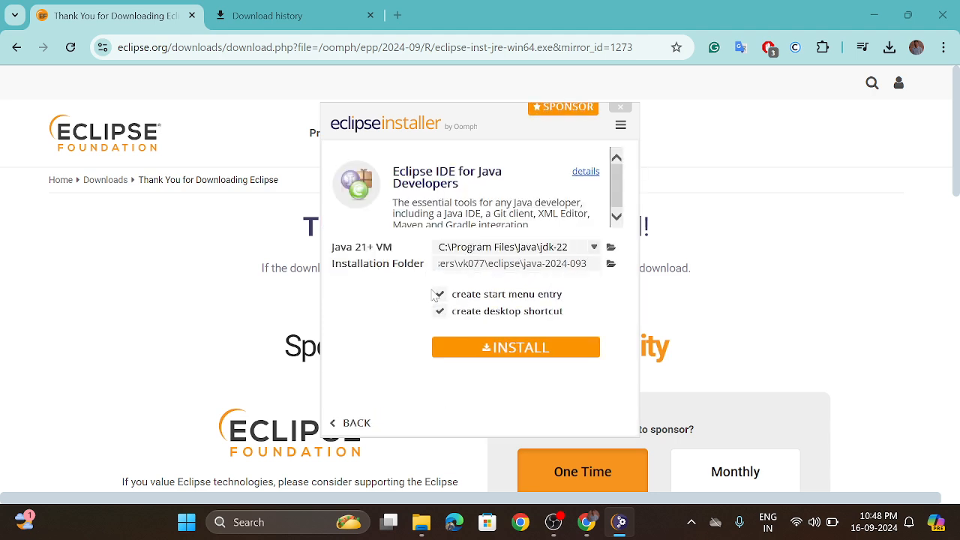
pyautogui.click(442, 263)
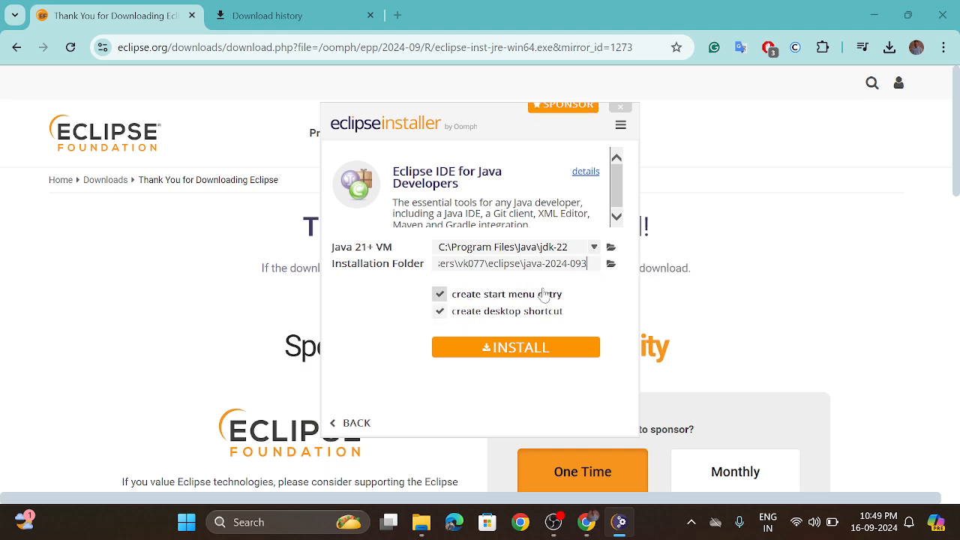
pyautogui.click(500, 352)
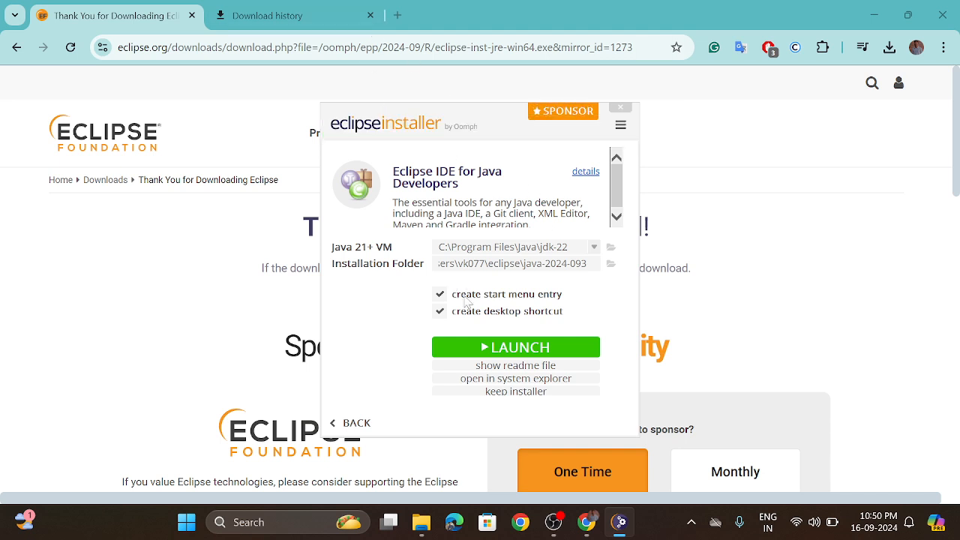
# Launch the installed Eclipse IDE with the eclipse-workspace directory set as the default workspace without asking again.
pyautogui.click(518, 349)
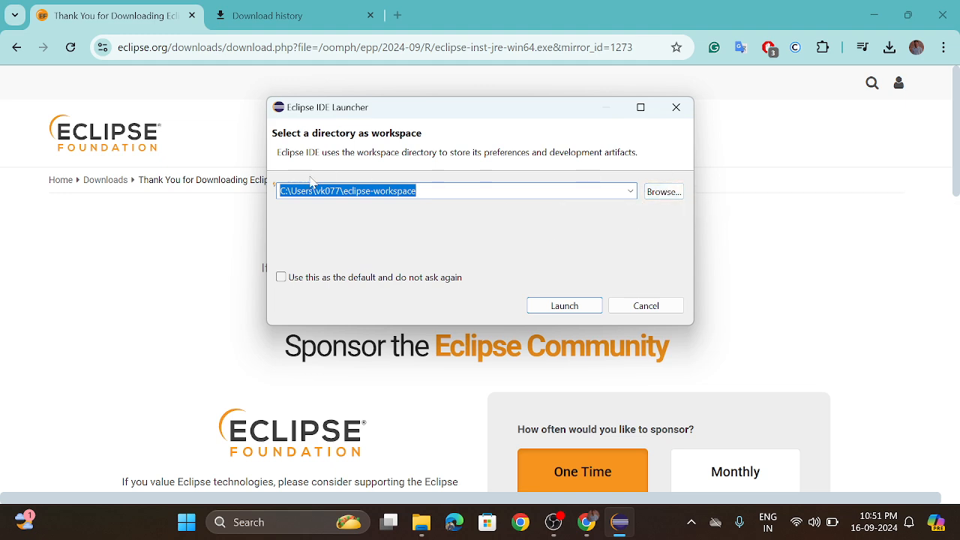
pyautogui.click(281, 278)
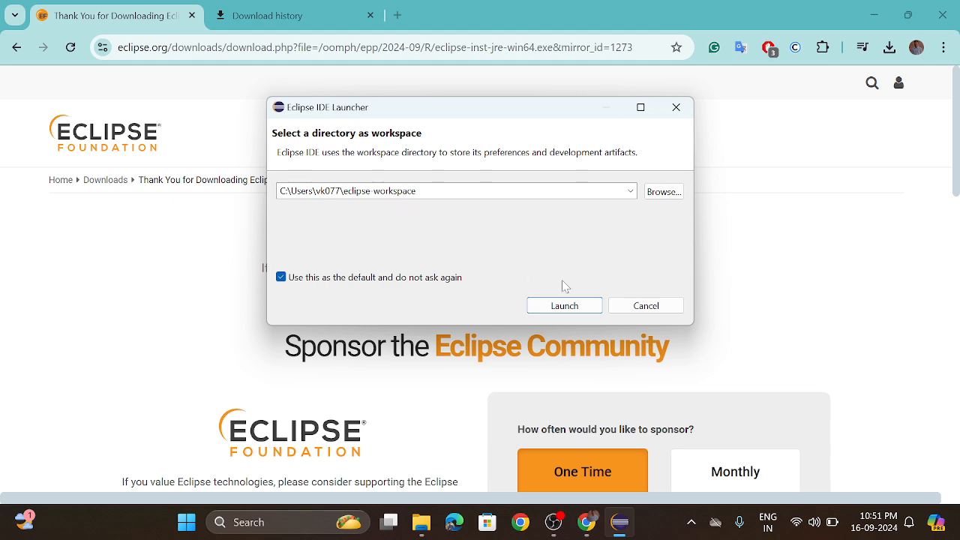
pyautogui.click(575, 308)
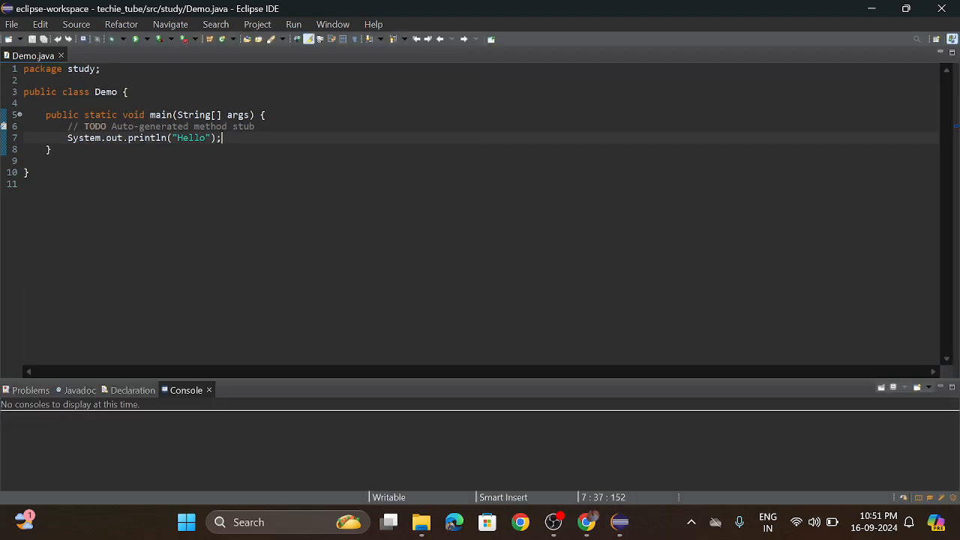
# Keep Eclipse IDE being scanned by Microsoft Defender and proceed with that choice.
pyautogui.click(12, 25)
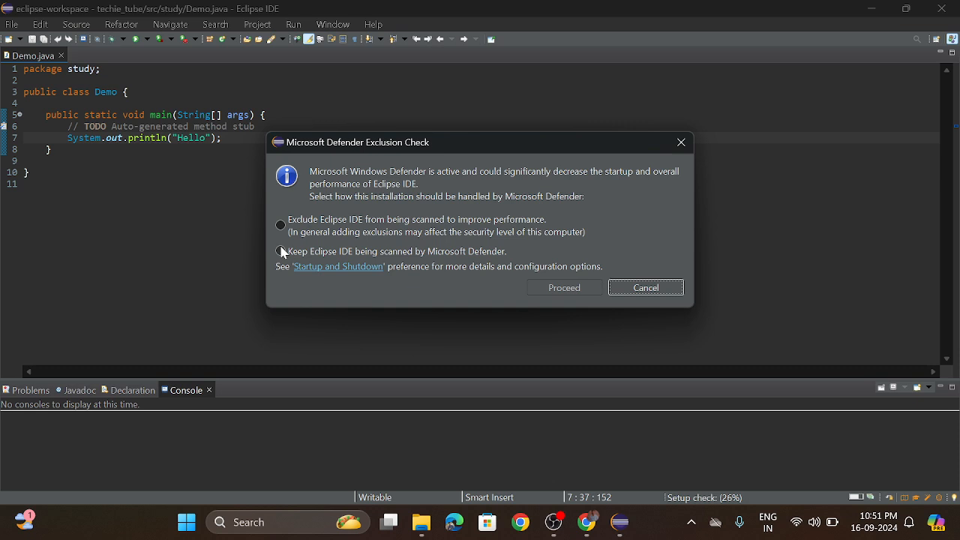
pyautogui.click(279, 252)
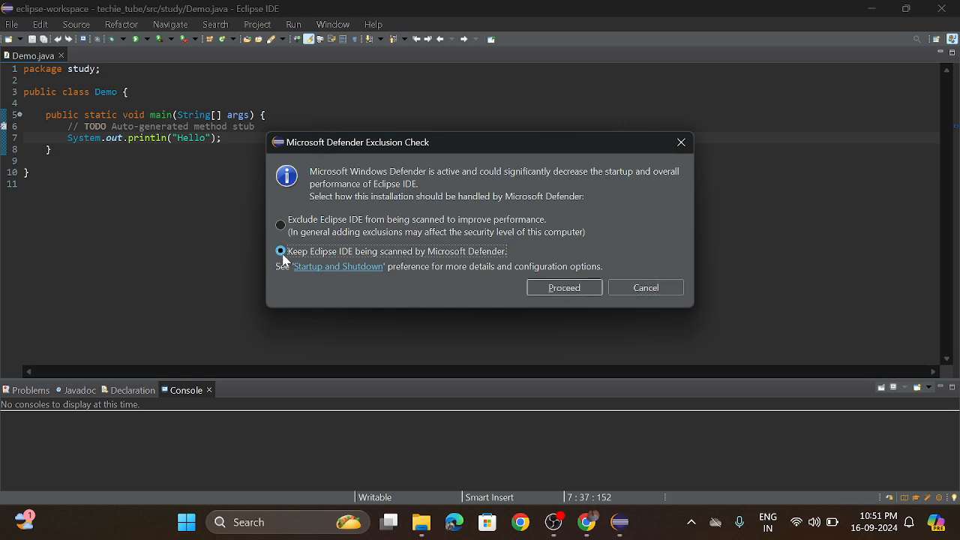
pyautogui.click(564, 287)
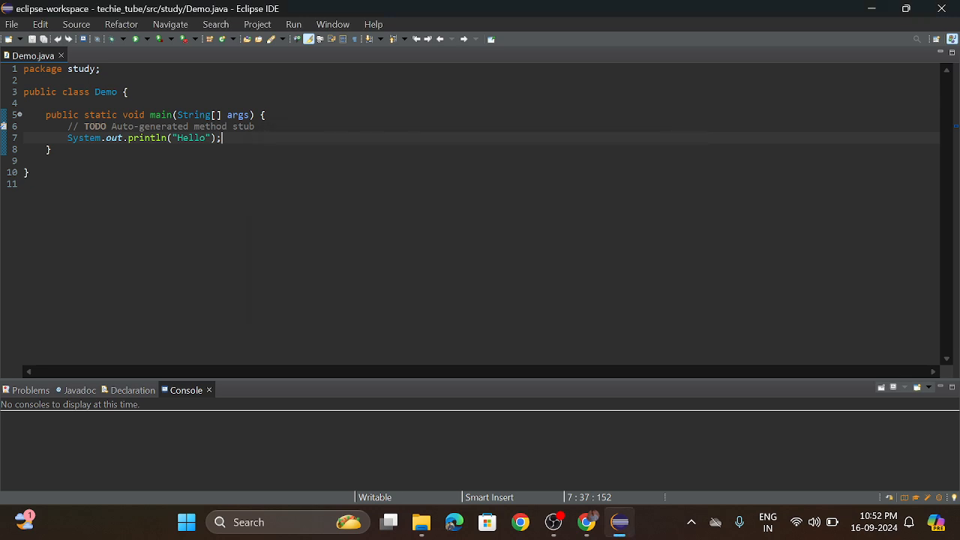
# Create a Java project named firstprog in the default location with the JavaSE-22 environment and separate source and class folders.
pyautogui.click(12, 25)
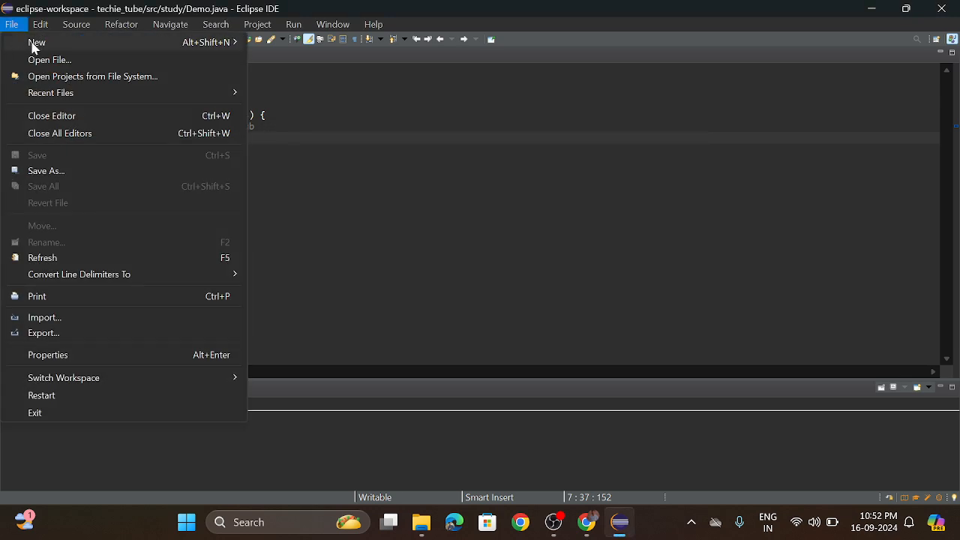
pyautogui.moveTo(195, 46)
pyautogui.click(272, 47)
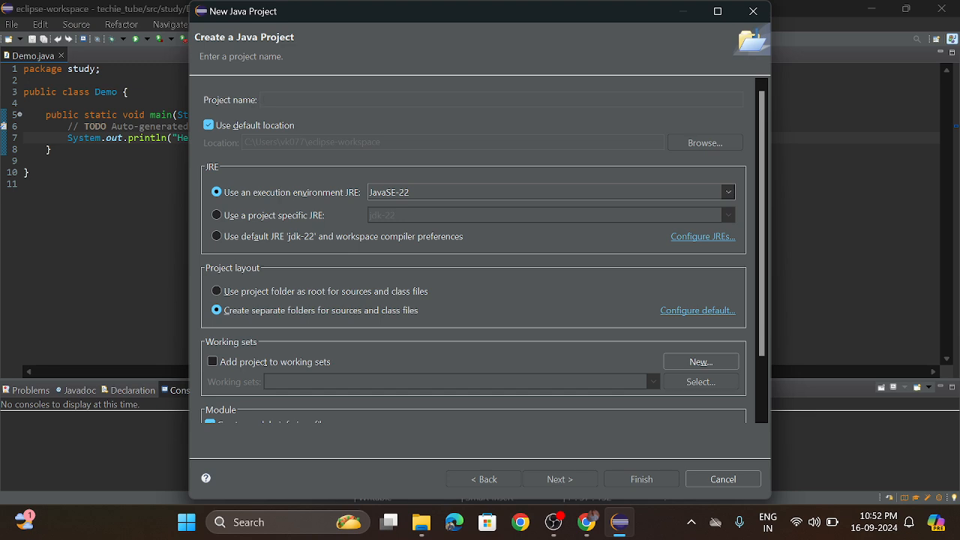
pyautogui.write('fi')
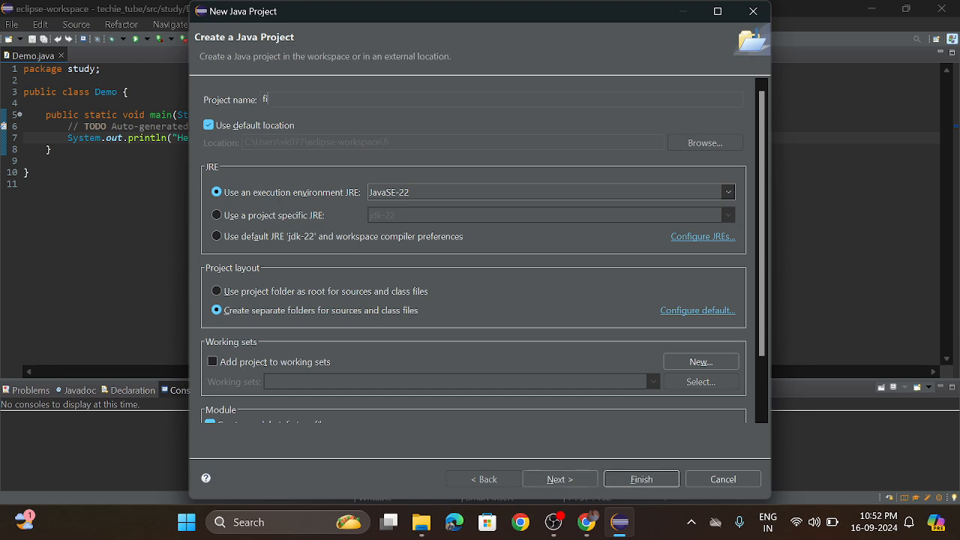
pyautogui.write('rstprog')
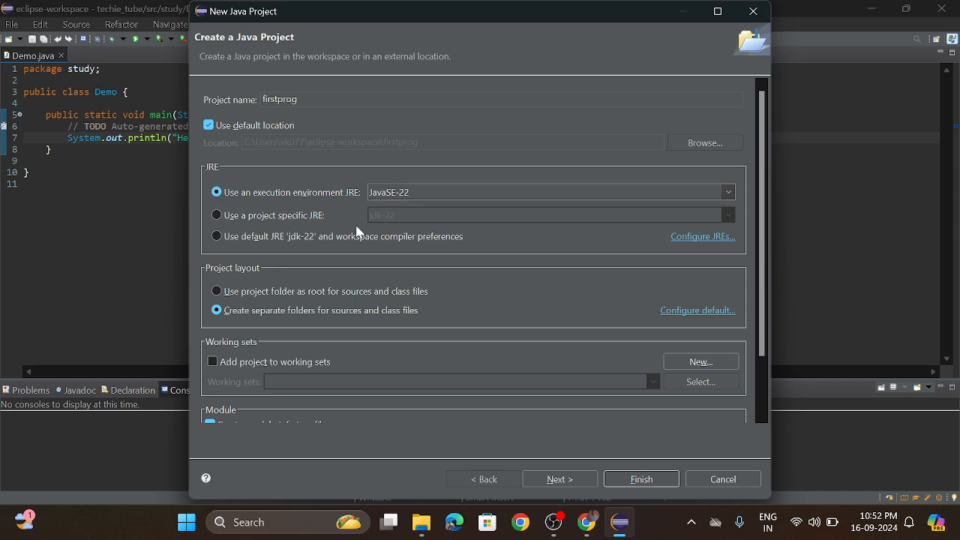
pyautogui.scroll(-1, 264, 226)
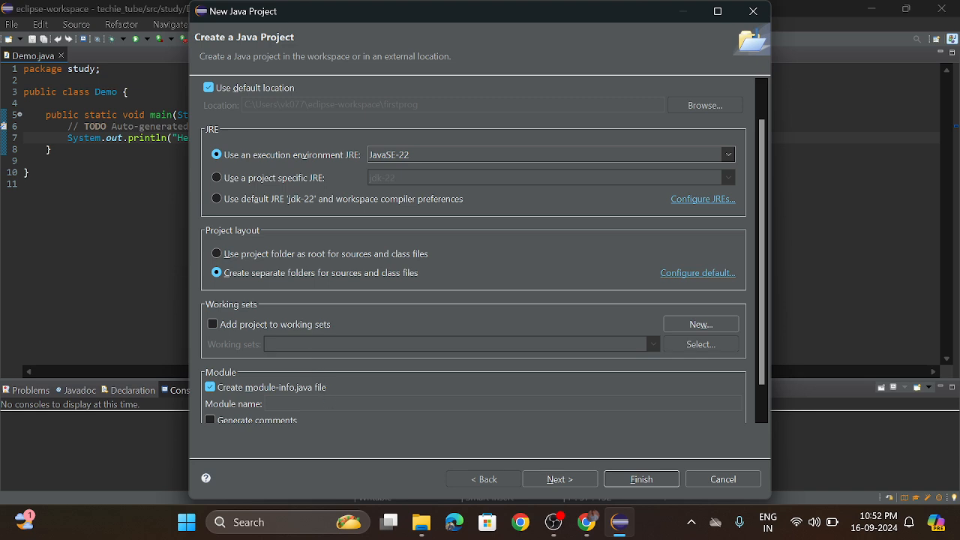
pyautogui.click(582, 481)
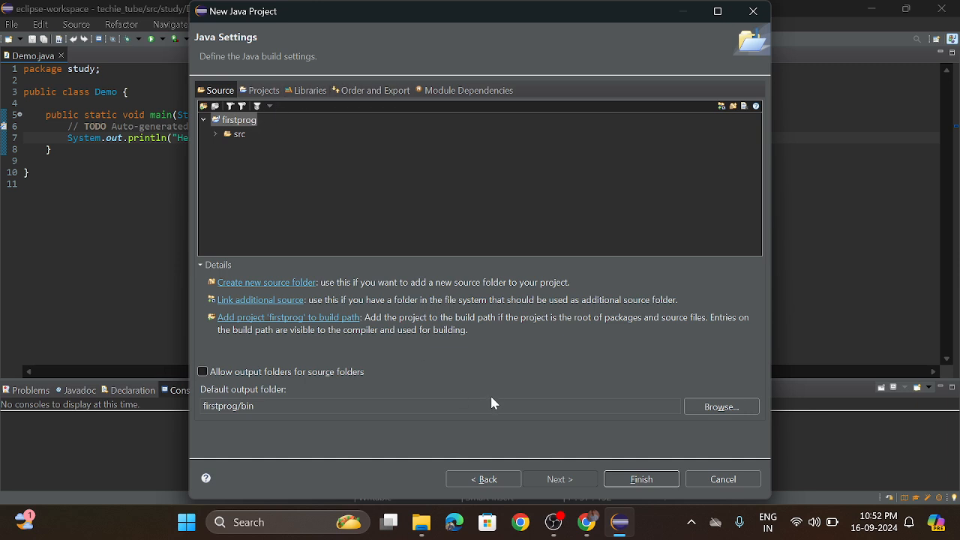
pyautogui.click(641, 481)
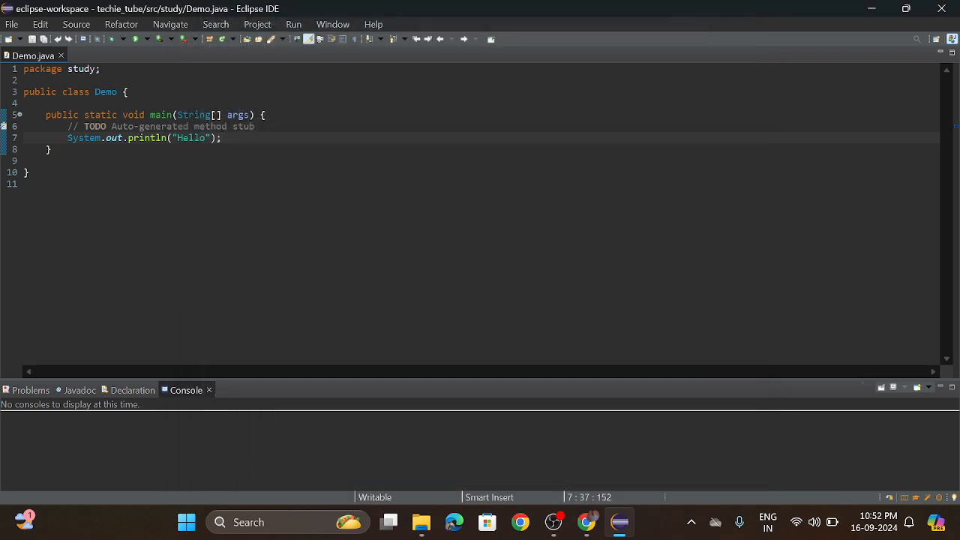
pyautogui.click(244, 27)
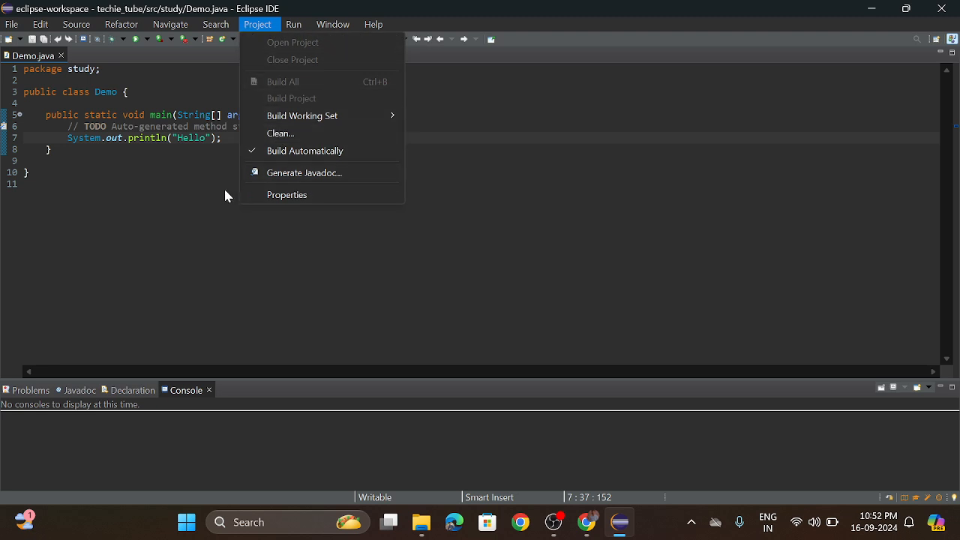
pyautogui.moveTo(223, 30)
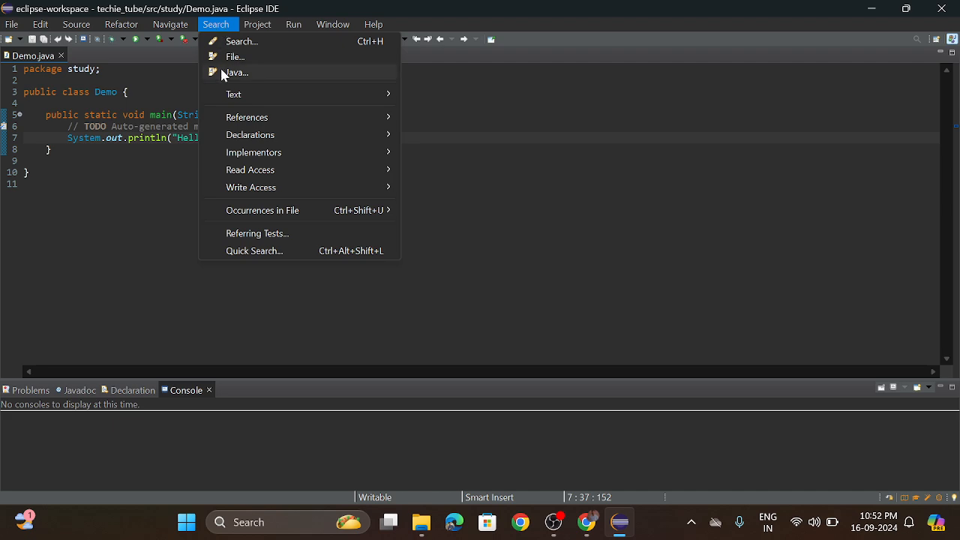
pyautogui.moveTo(225, 96)
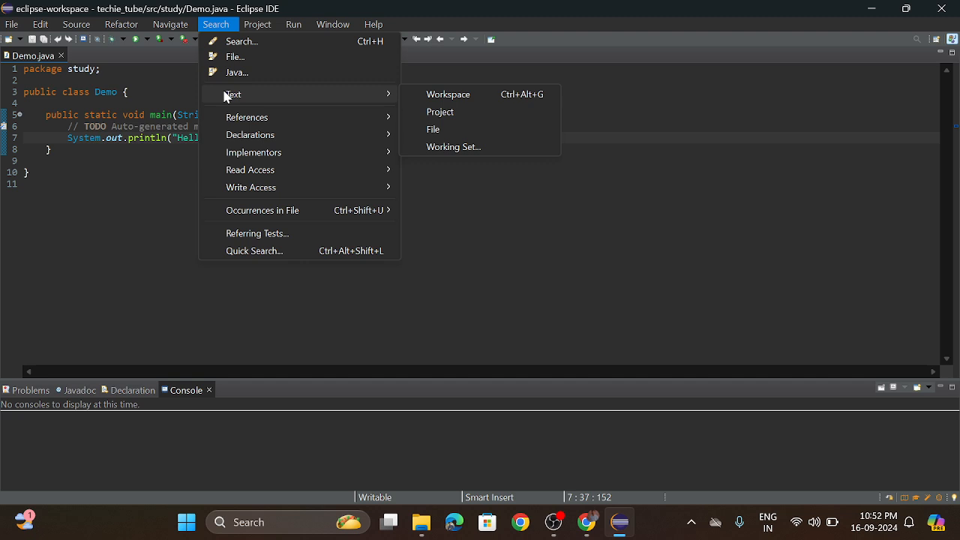
pyautogui.click(165, 183)
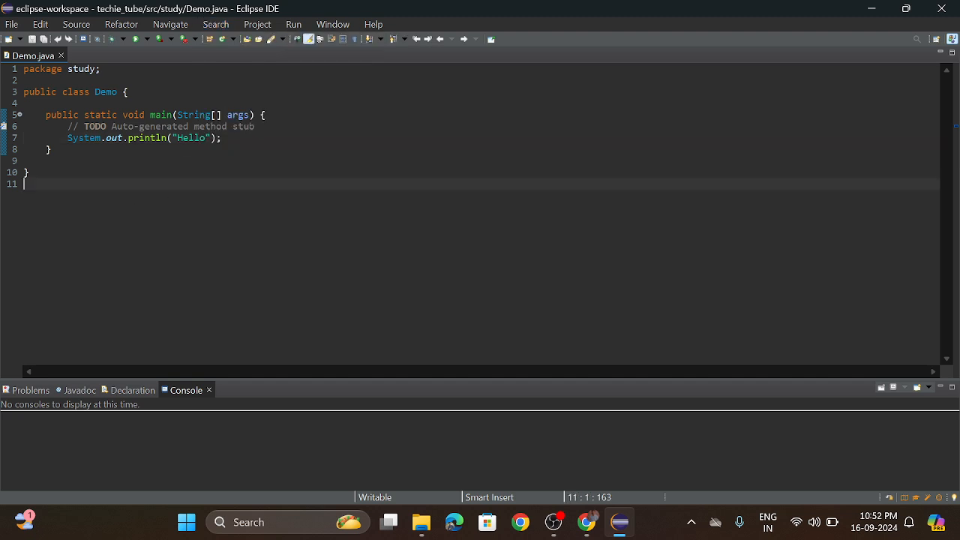
# Close the Demo.java file in the editor.
pyautogui.click(62, 57)
pyautogui.click(177, 27)
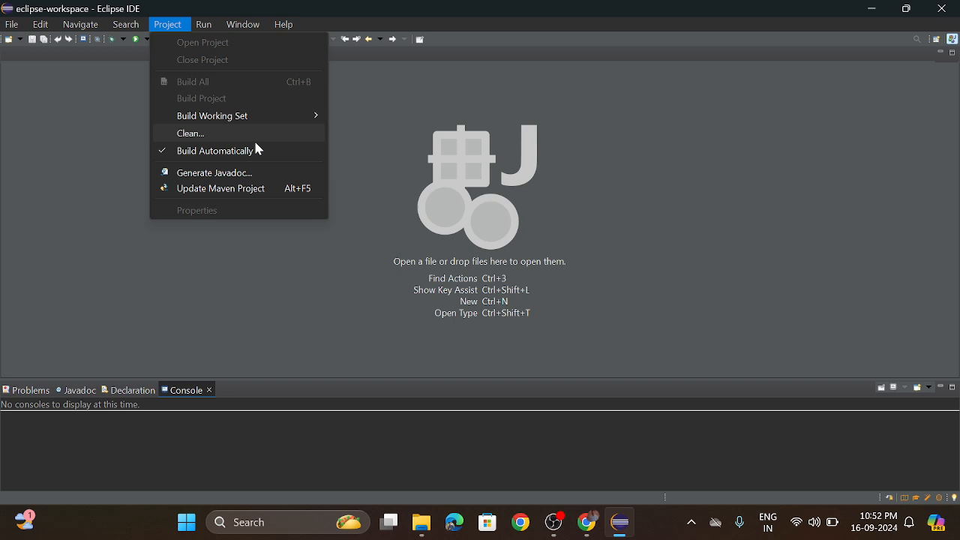
pyautogui.click(24, 107)
pyautogui.click(10, 26)
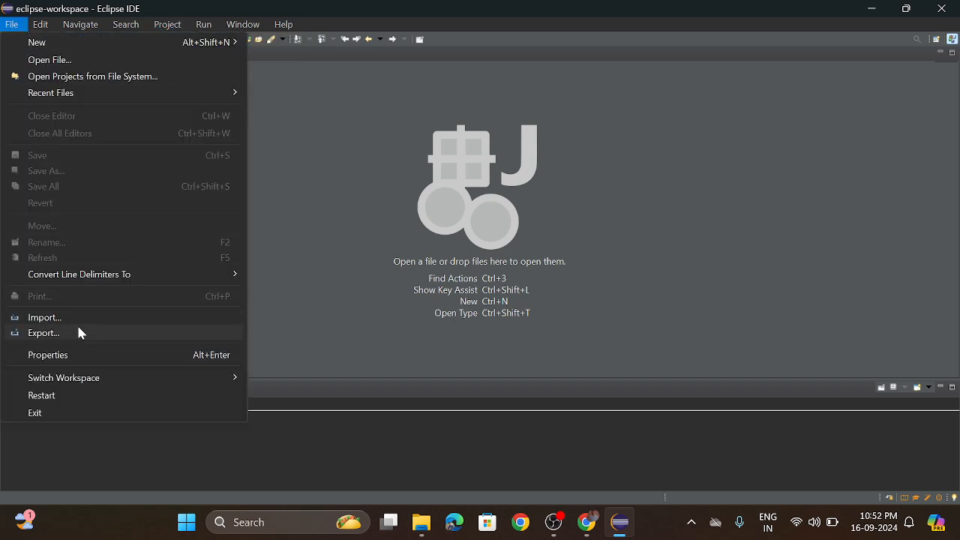
pyautogui.click(308, 146)
pyautogui.click(126, 24)
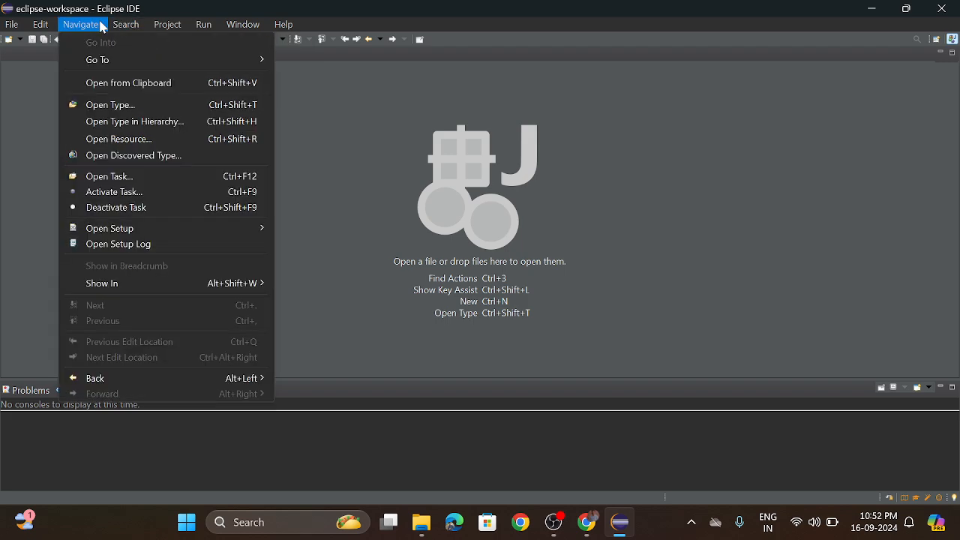
pyautogui.moveTo(203, 24)
pyautogui.click(135, 112)
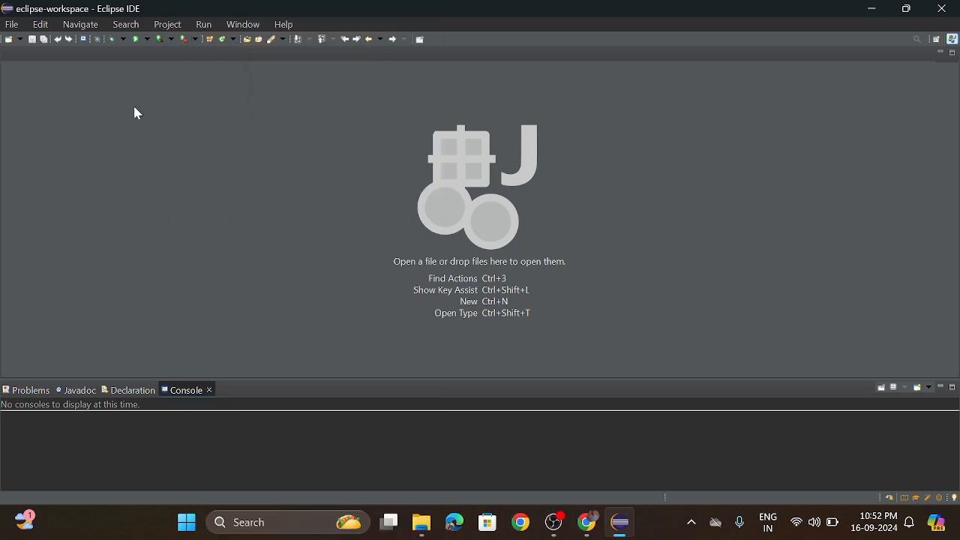
pyautogui.click(11, 25)
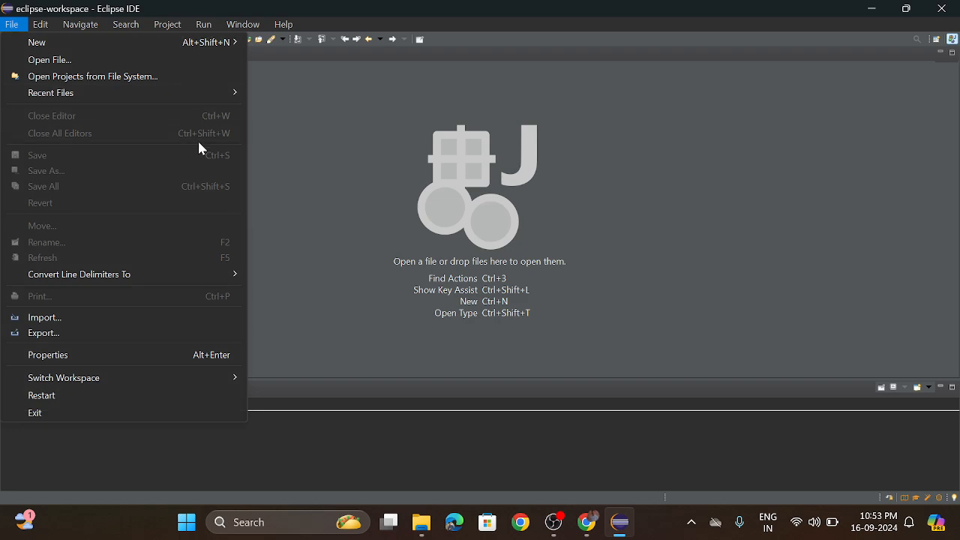
pyautogui.click(358, 115)
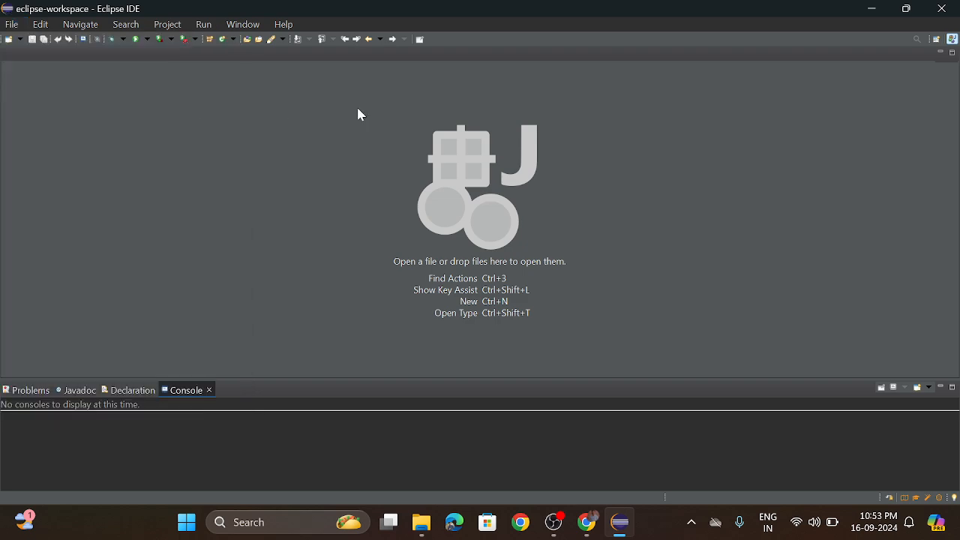
pyautogui.click(13, 26)
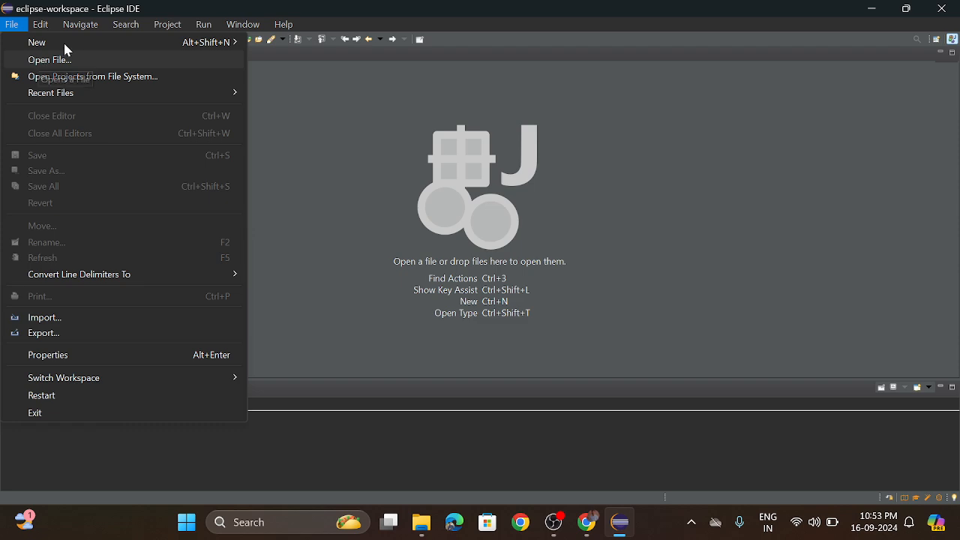
pyautogui.click(203, 24)
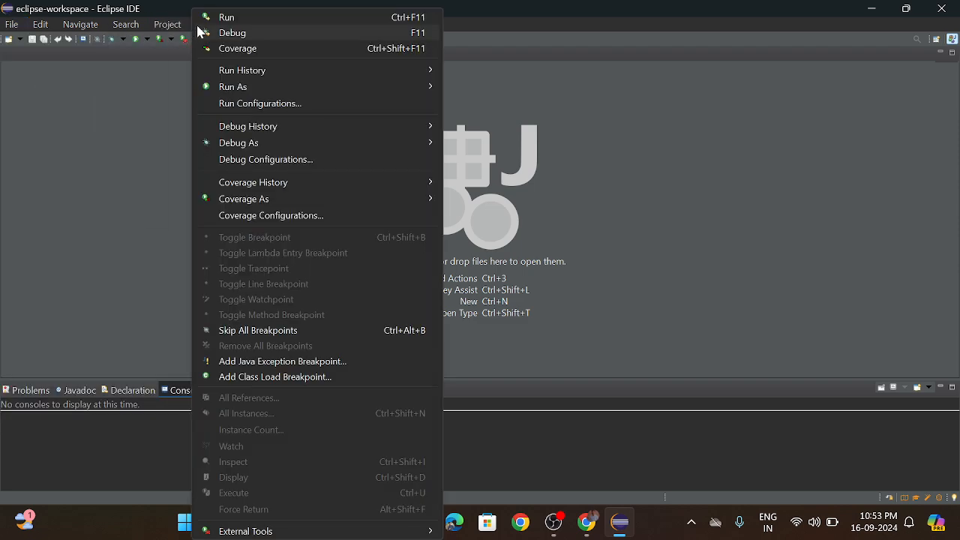
pyautogui.click(72, 112)
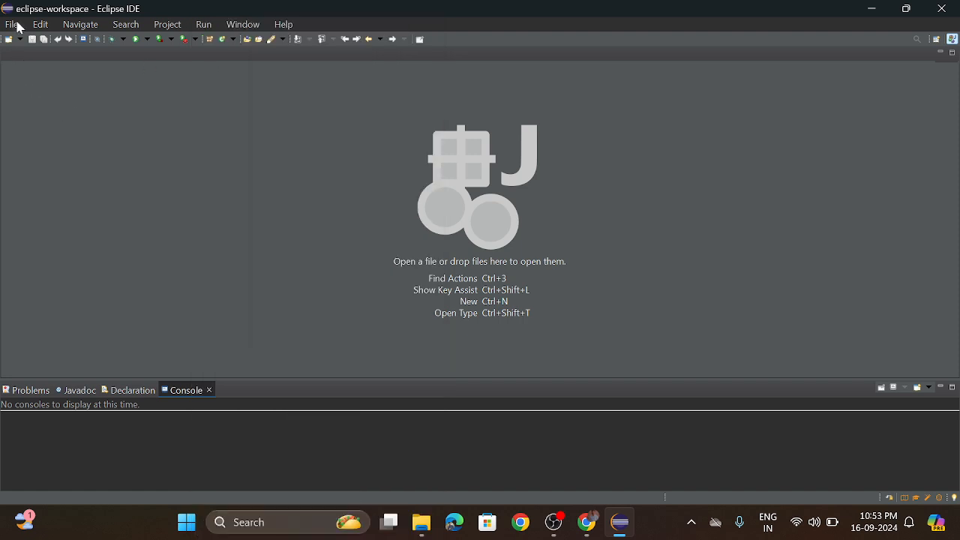
# View the workspace projects offered for cleaning, and close the Clean dialog without cleaning any of them.
pyautogui.click(167, 26)
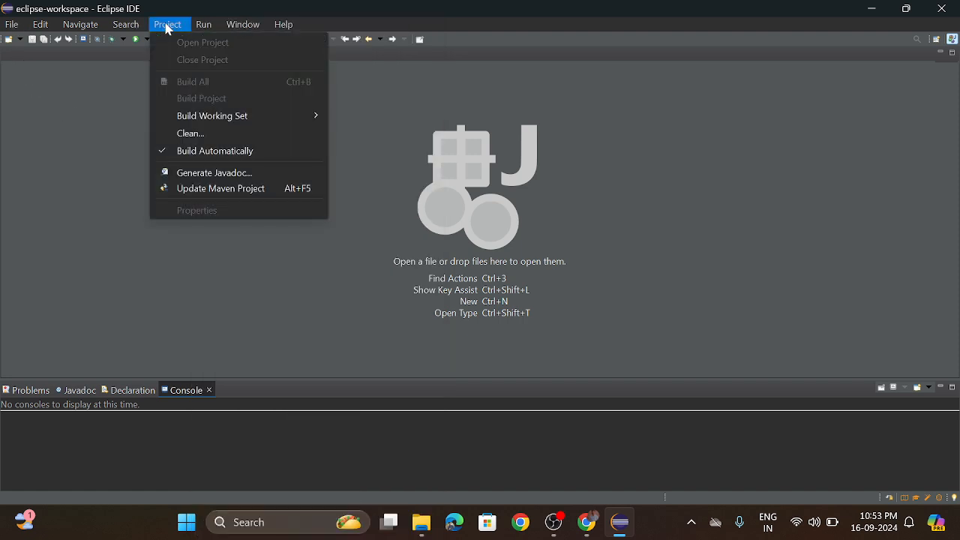
pyautogui.click(204, 133)
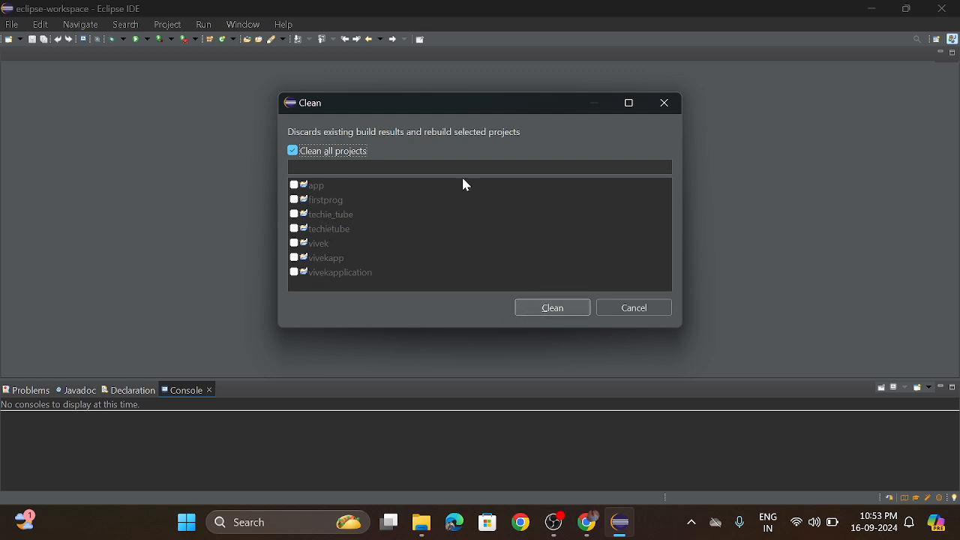
pyautogui.click(673, 105)
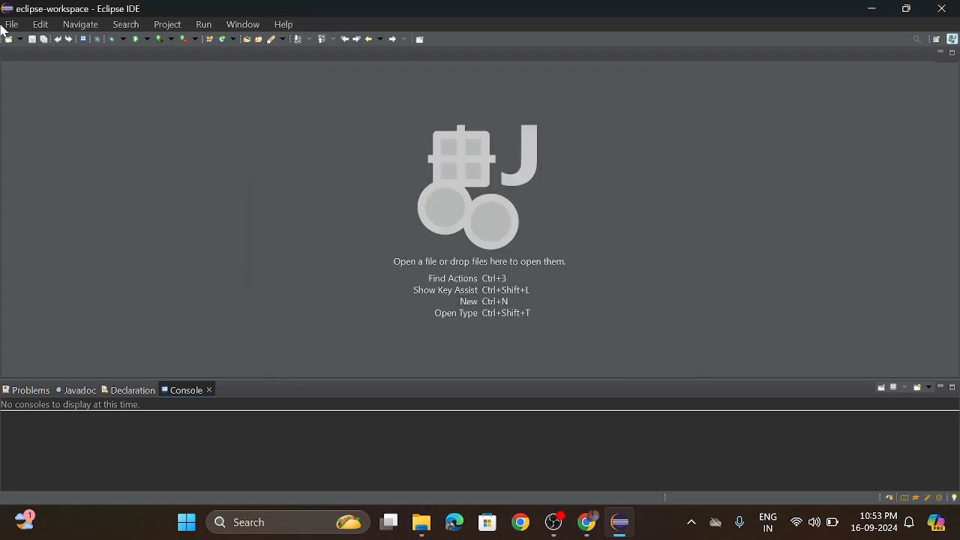
pyautogui.click(10, 25)
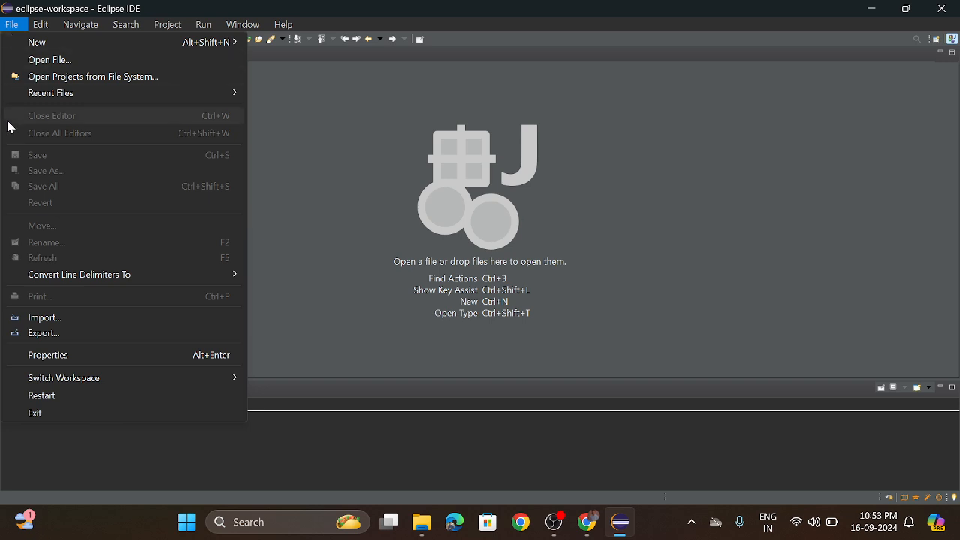
pyautogui.moveTo(43, 96)
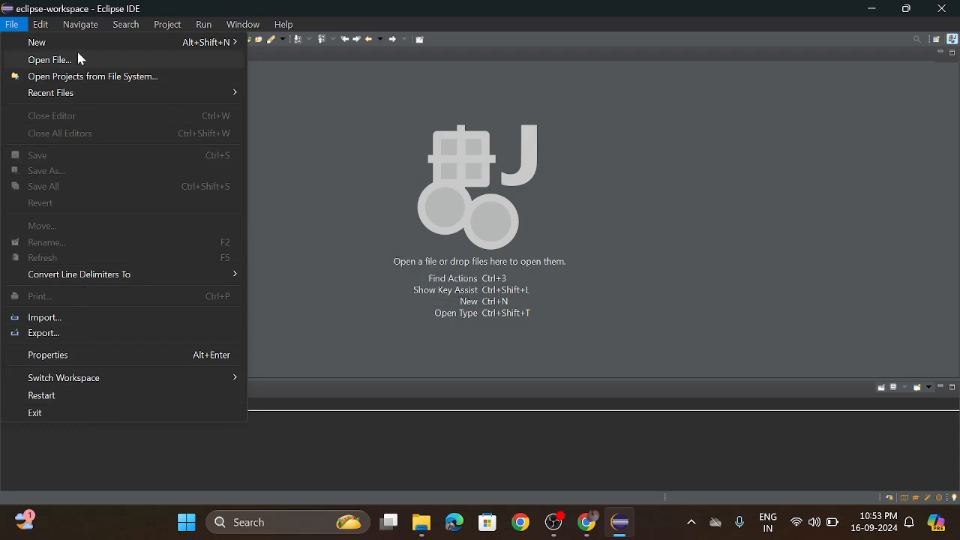
pyautogui.moveTo(82, 25)
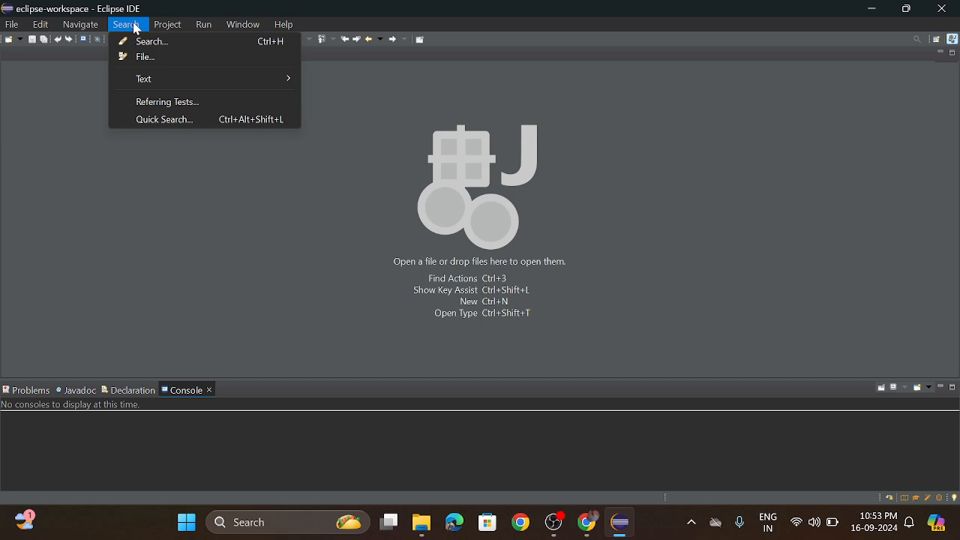
pyautogui.moveTo(177, 33)
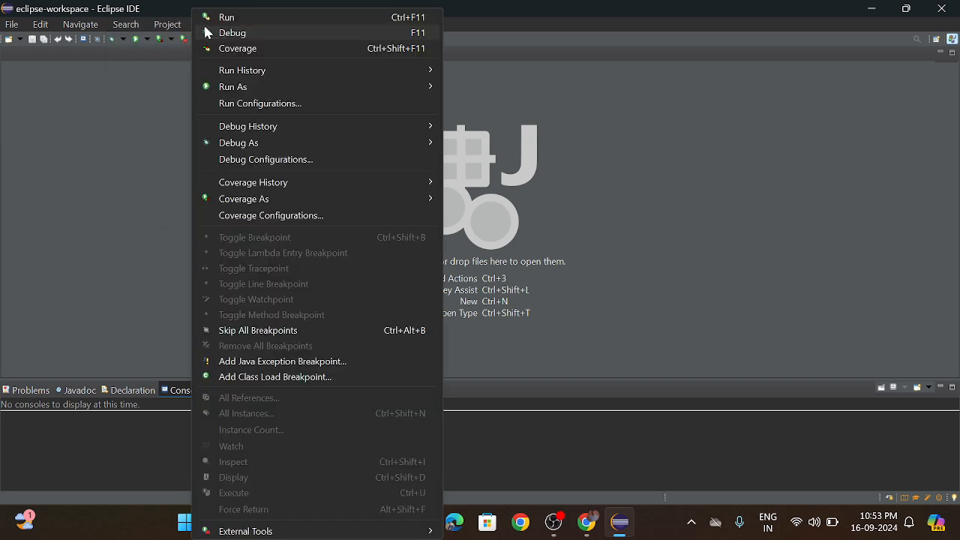
pyautogui.click(161, 152)
pyautogui.click(246, 27)
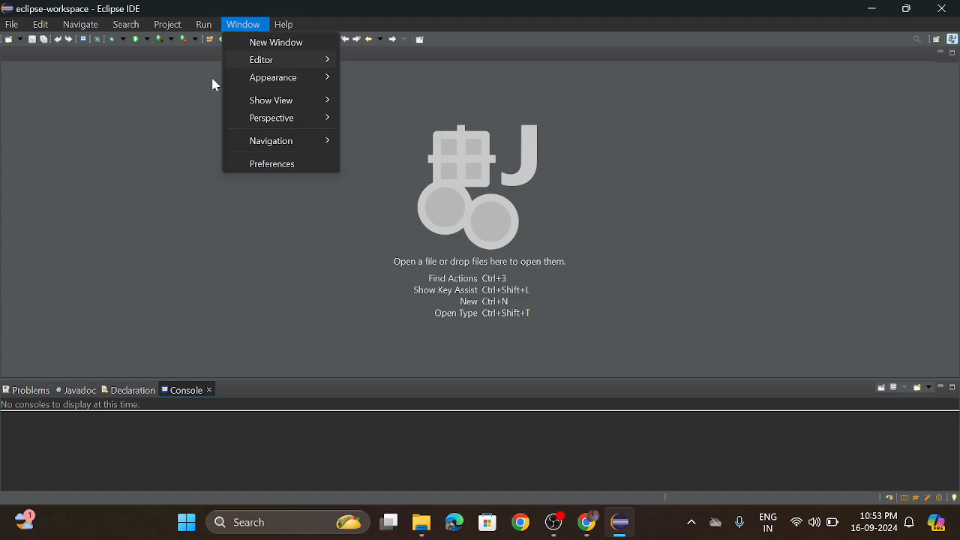
pyautogui.click(156, 139)
pyautogui.click(40, 26)
# Start a new Java class with demo as the source folder and study as the package.
pyautogui.click(16, 28)
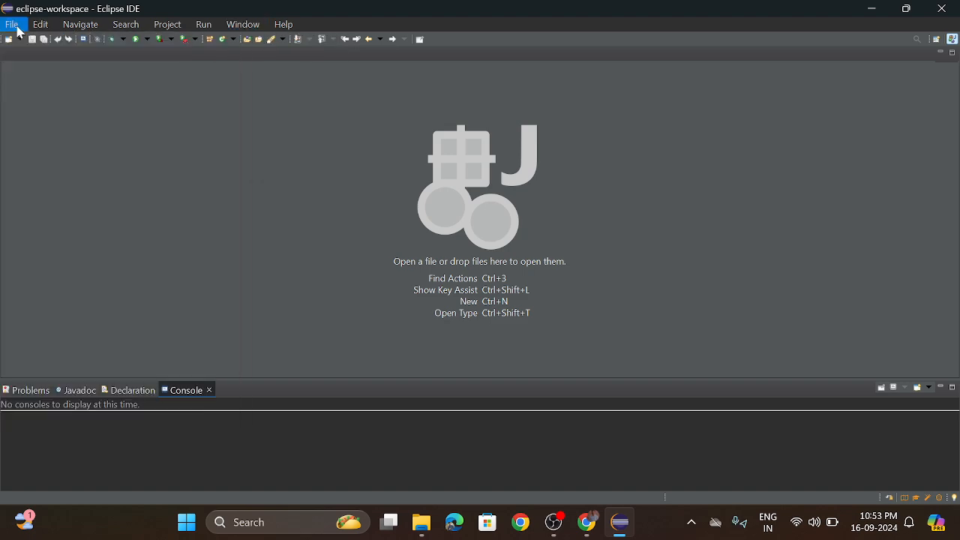
pyautogui.click(17, 28)
pyautogui.moveTo(155, 42)
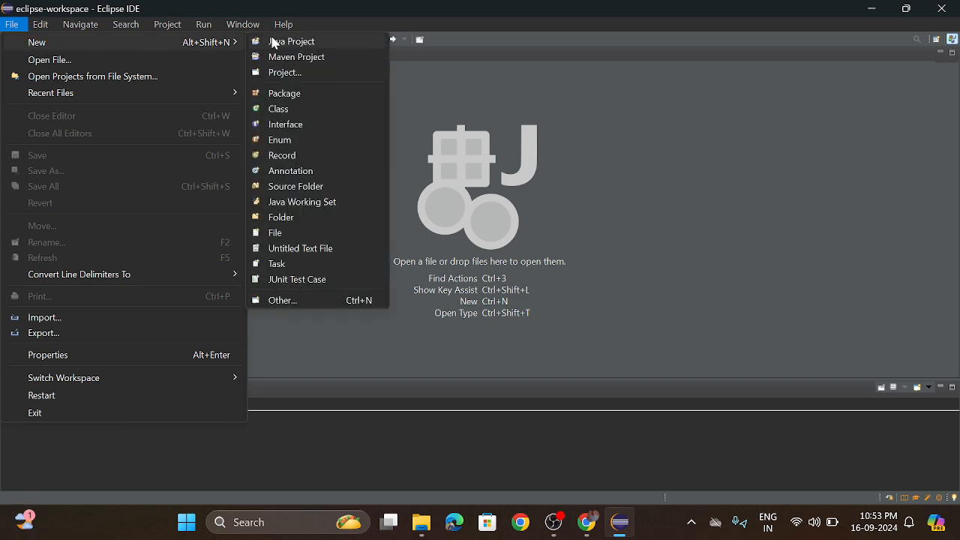
pyautogui.click(284, 111)
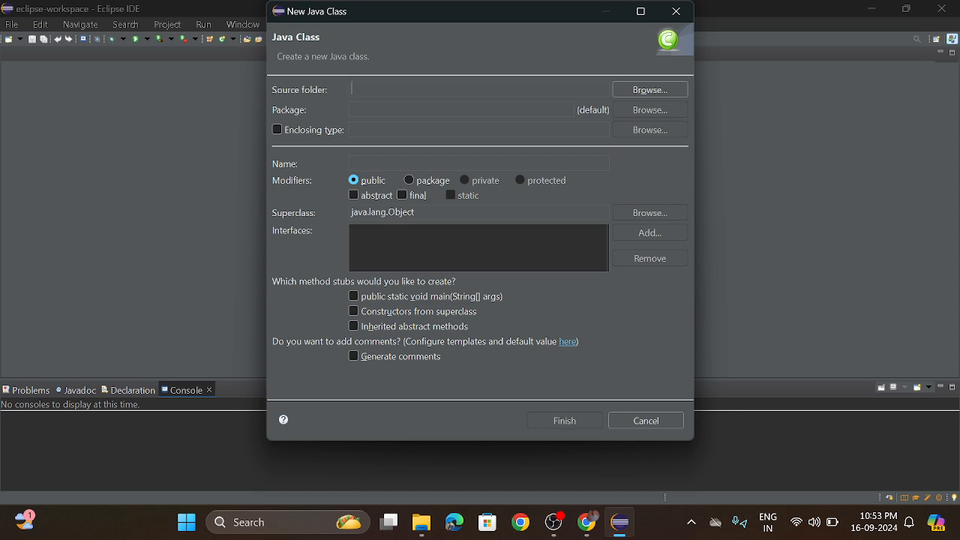
pyautogui.write('de')
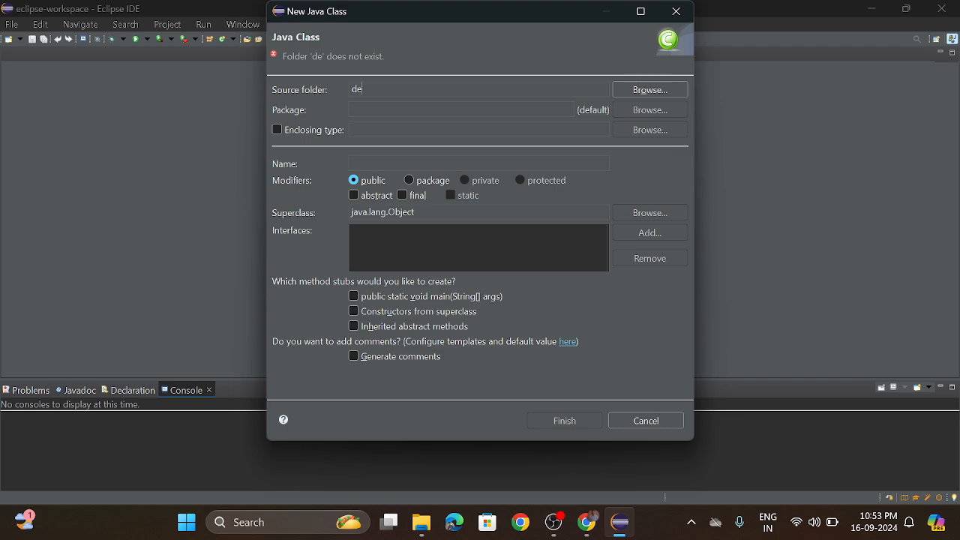
pyautogui.write('mo')
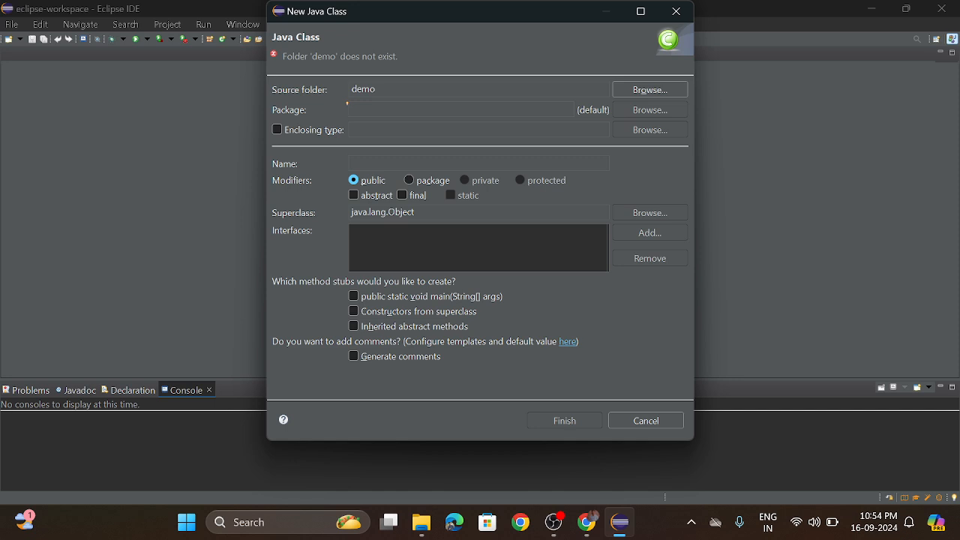
pyautogui.write('s')
pyautogui.write('tudy')
pyautogui.write('demo1')
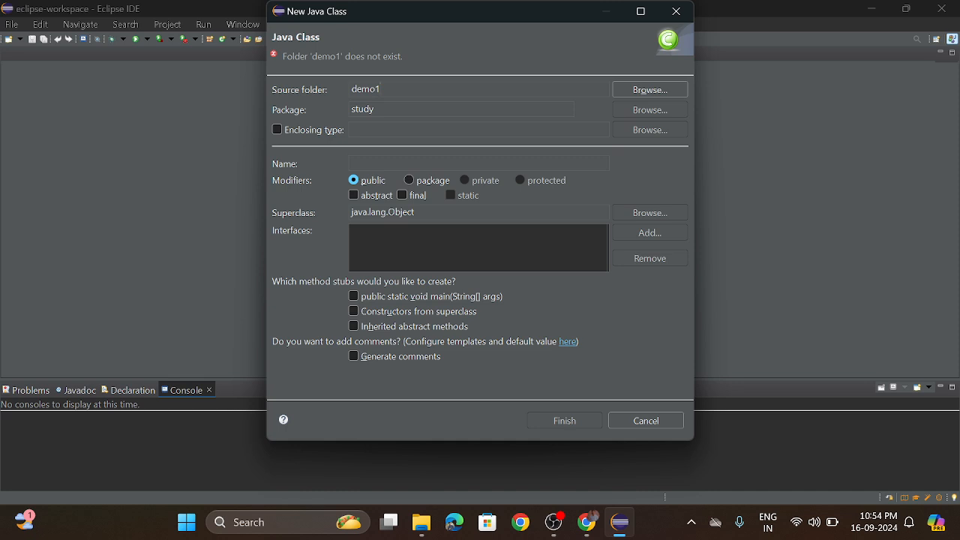
# Try demo1, prog and demo as the source folder for the new Java class.
pyautogui.press('BackSpace')
pyautogui.press('BackSpace')
pyautogui.press('BackSpace')
pyautogui.press('BackSpace')
pyautogui.press('BackSpace')
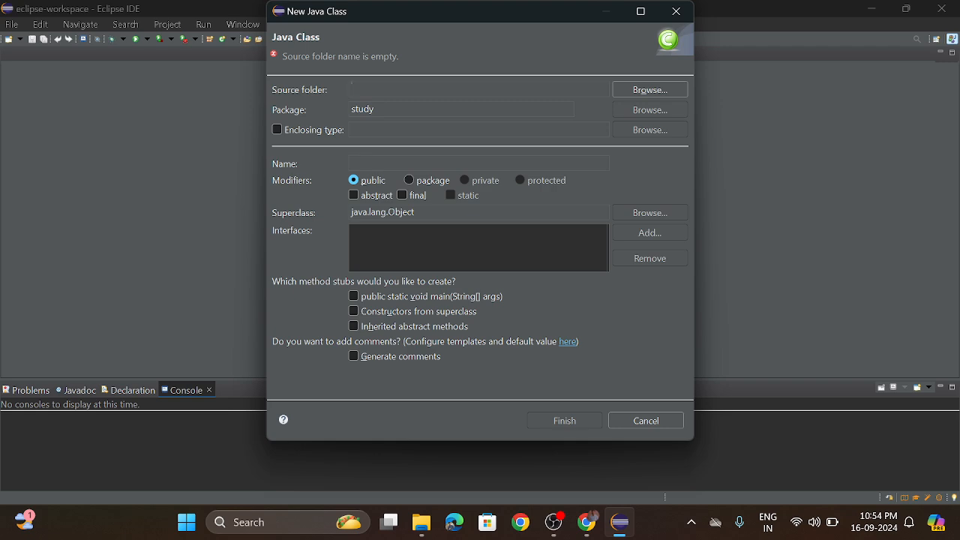
pyautogui.write('prog')
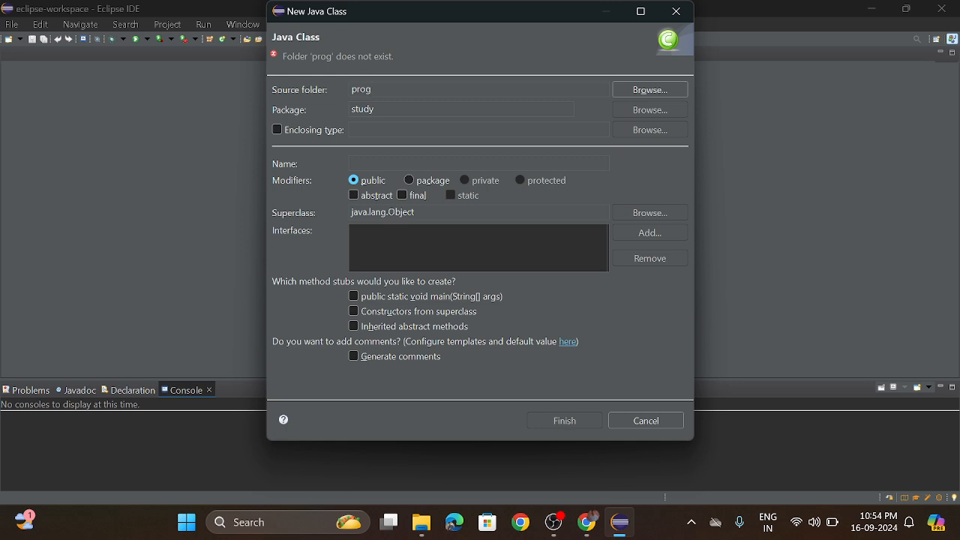
pyautogui.press('BackSpace')
pyautogui.press('BackSpace')
pyautogui.press('BackSpace')
pyautogui.press('BackSpace')
pyautogui.write('demo')
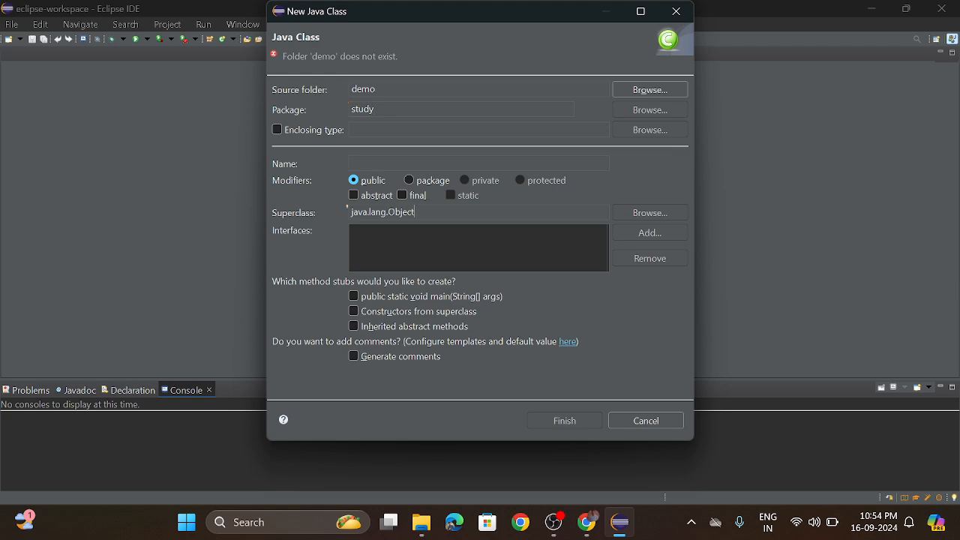
# Include the public static void main(String[] args) method stub in the new class, leaving the enclosing type disabled.
pyautogui.click(353, 296)
pyautogui.click(278, 130)
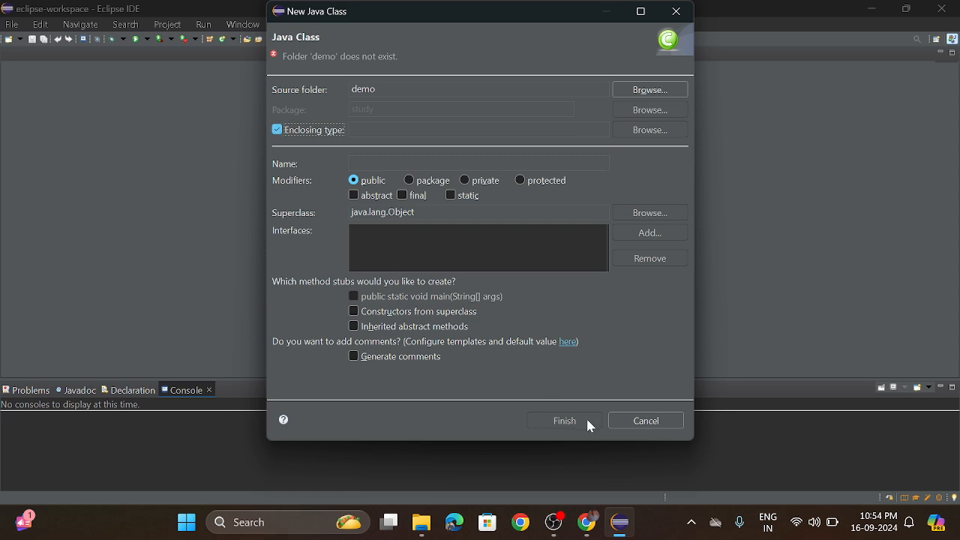
pyautogui.click(277, 130)
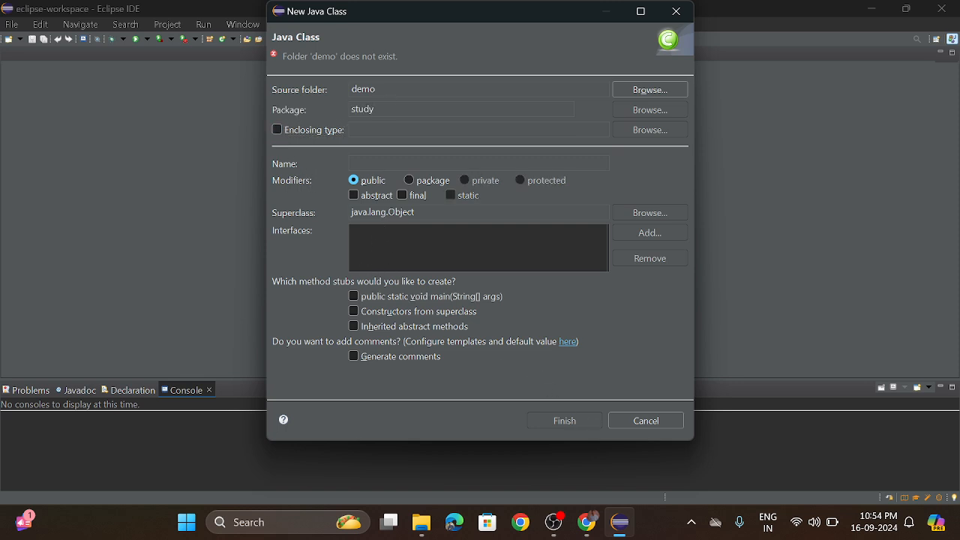
pyautogui.click(357, 297)
# Choose the src folder of the firstprog project as the source folder for the new class.
pyautogui.moveTo(377, 90); pyautogui.dragTo(351, 89)
pyautogui.click(643, 90)
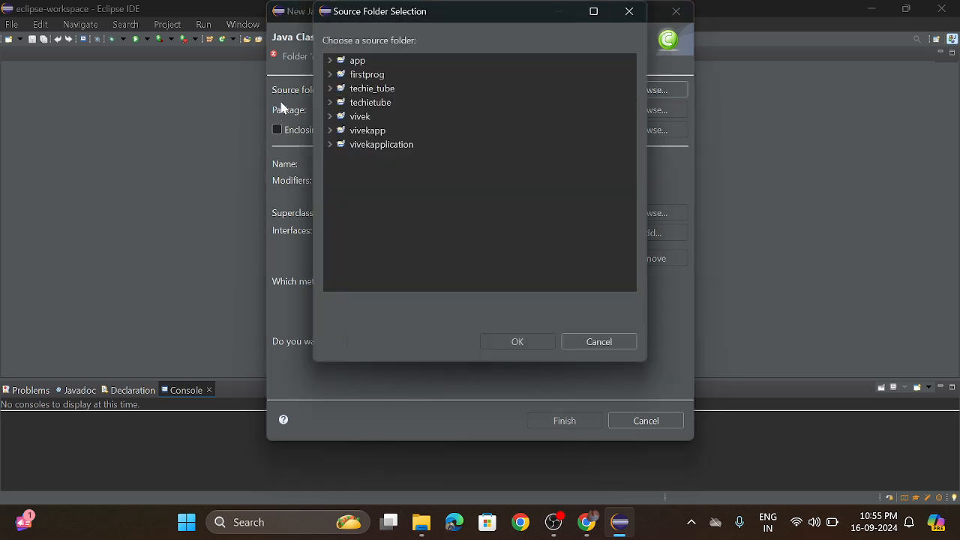
pyautogui.click(629, 11)
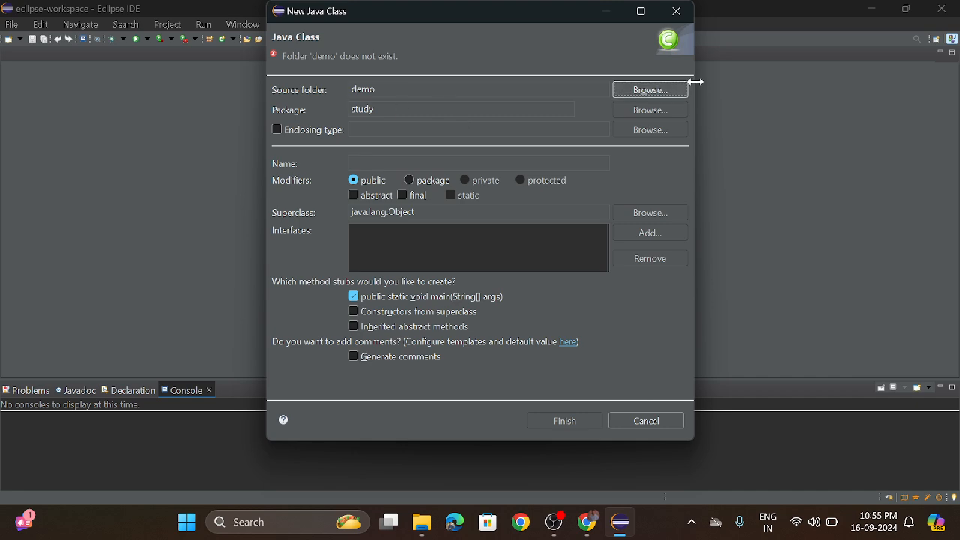
pyautogui.click(670, 93)
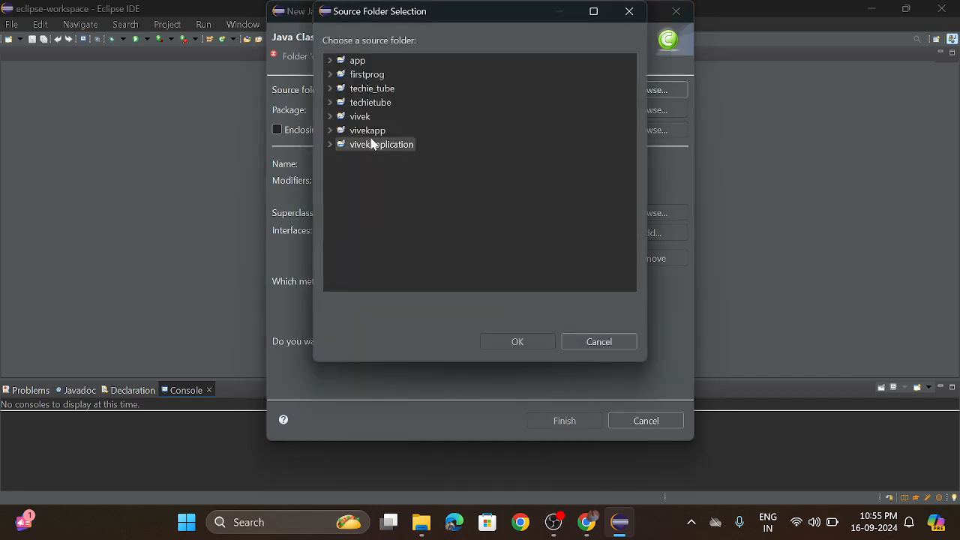
pyautogui.doubleClick(365, 75)
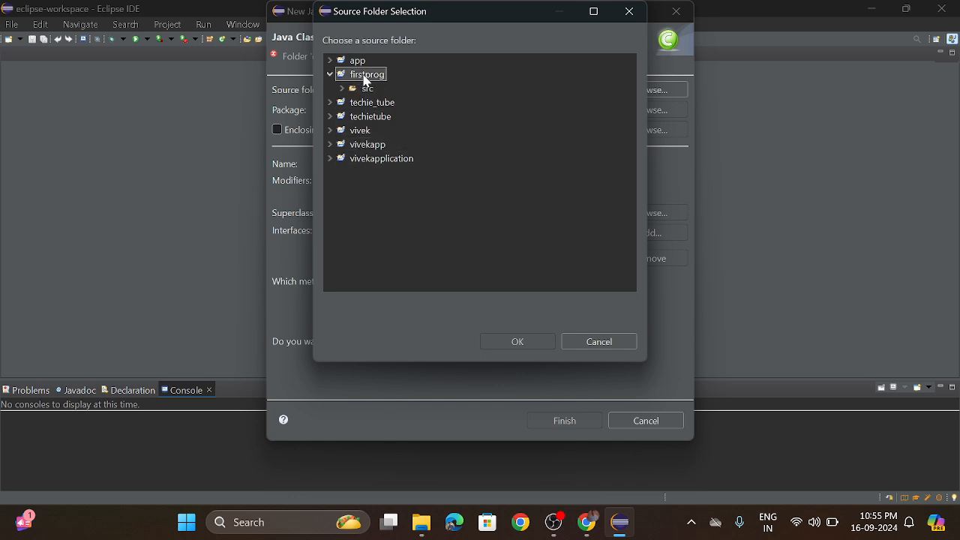
pyautogui.click(367, 88)
pyautogui.click(517, 342)
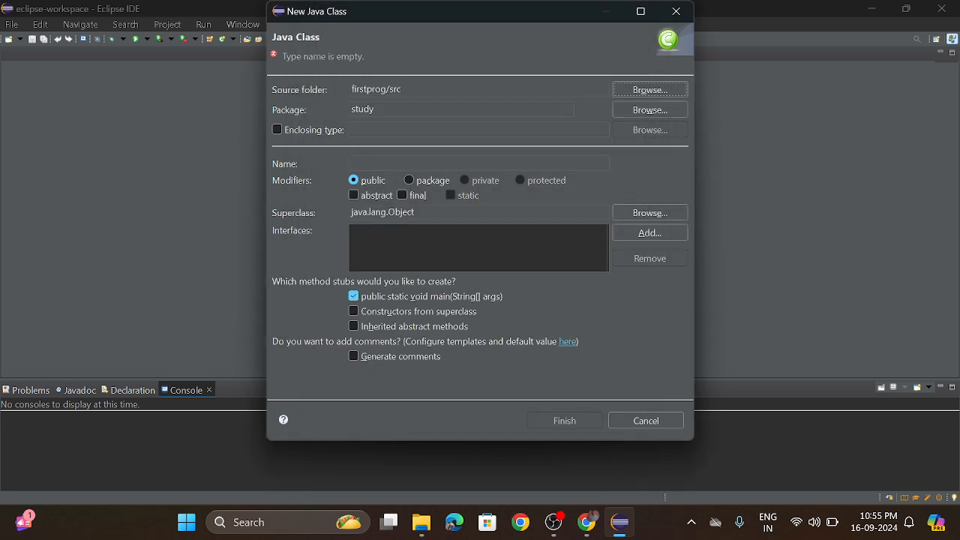
# Try the default package and study as the package for the new class, and clear the package name.
pyautogui.click(375, 109)
pyautogui.click(652, 113)
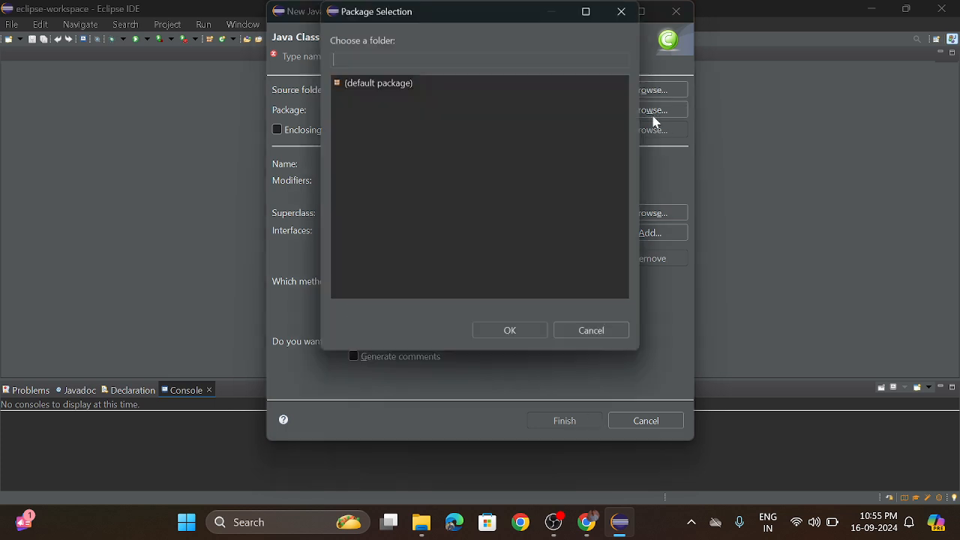
pyautogui.doubleClick(365, 82)
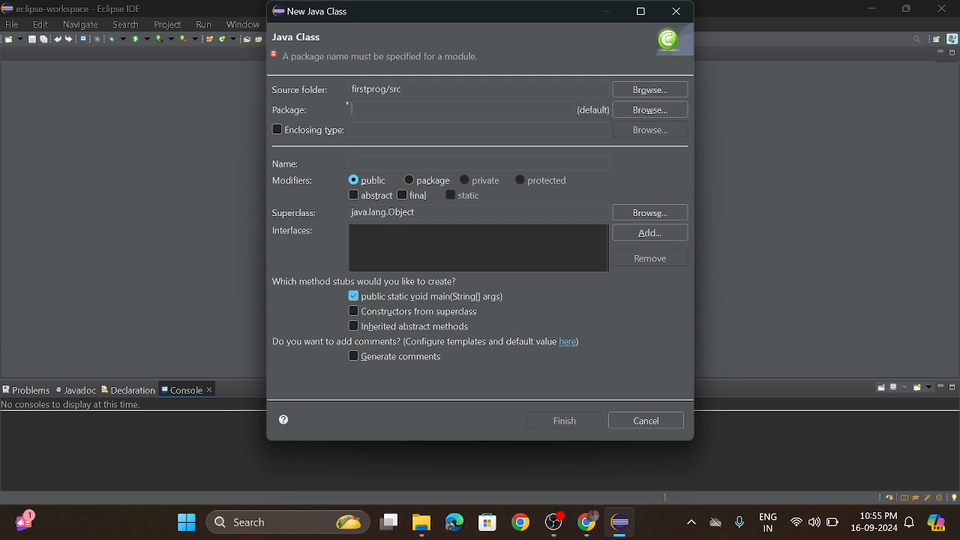
pyautogui.click(635, 111)
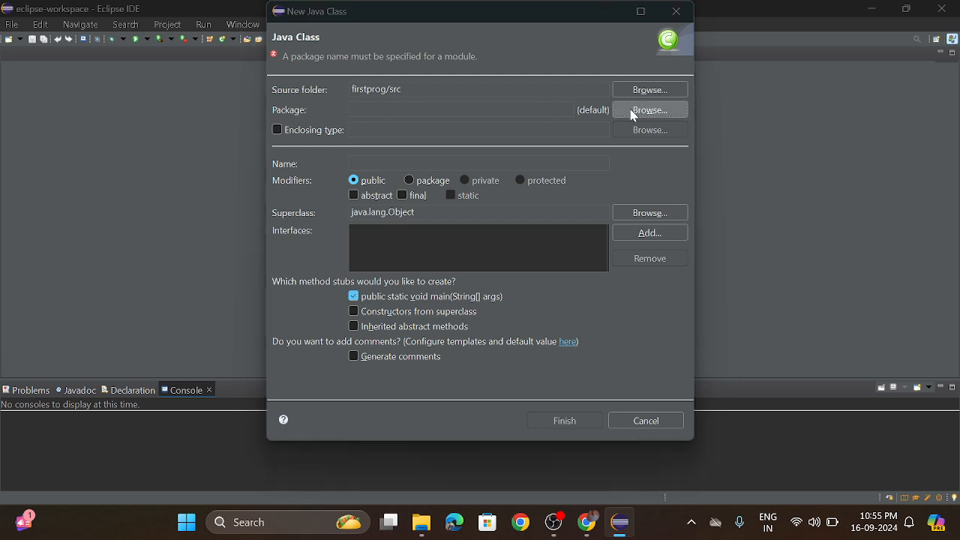
pyautogui.doubleClick(379, 84)
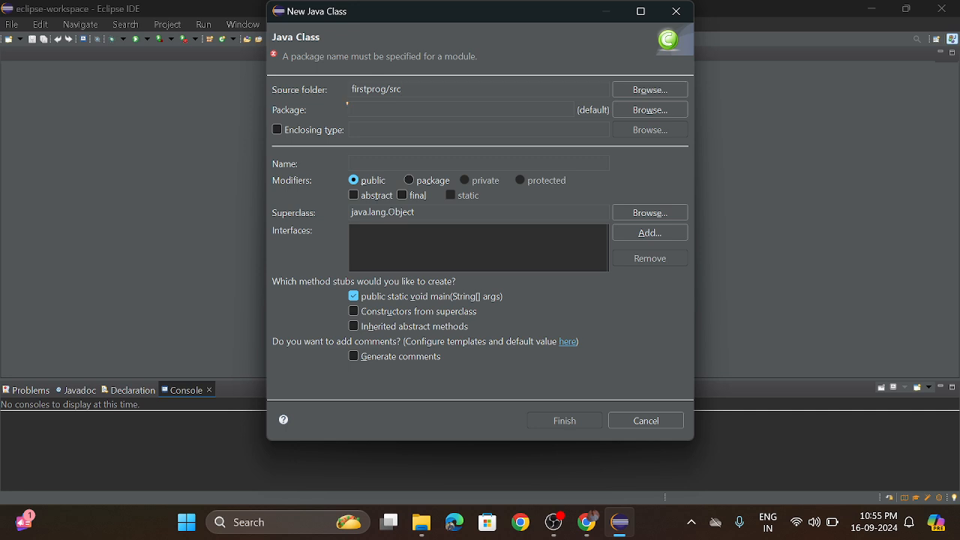
pyautogui.write('study')
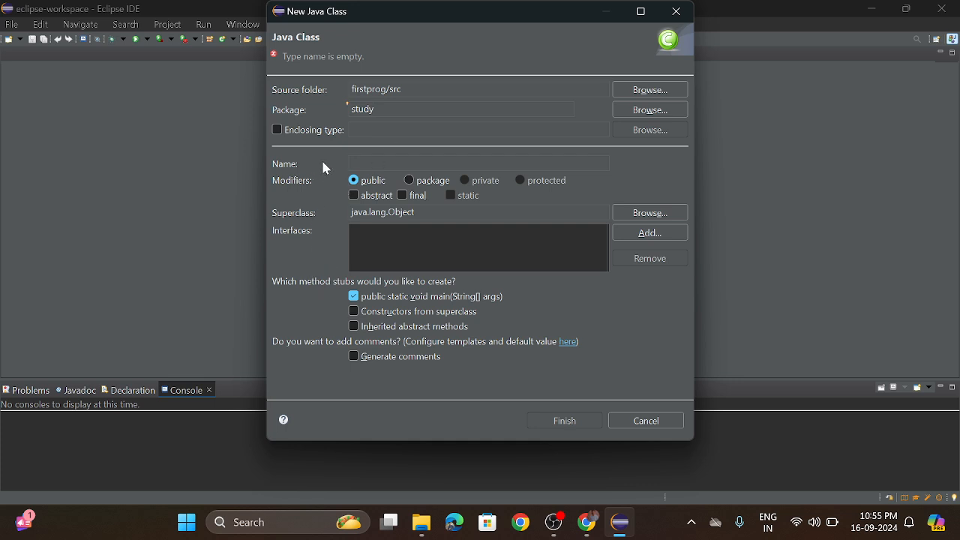
pyautogui.hotkey('shift', 'Left')
pyautogui.hotkey('shift', 'Left')
pyautogui.hotkey('shift', 'Left')
pyautogui.hotkey('shift', 'Left')
pyautogui.hotkey('shift', 'Left')
pyautogui.press('BackSpace')
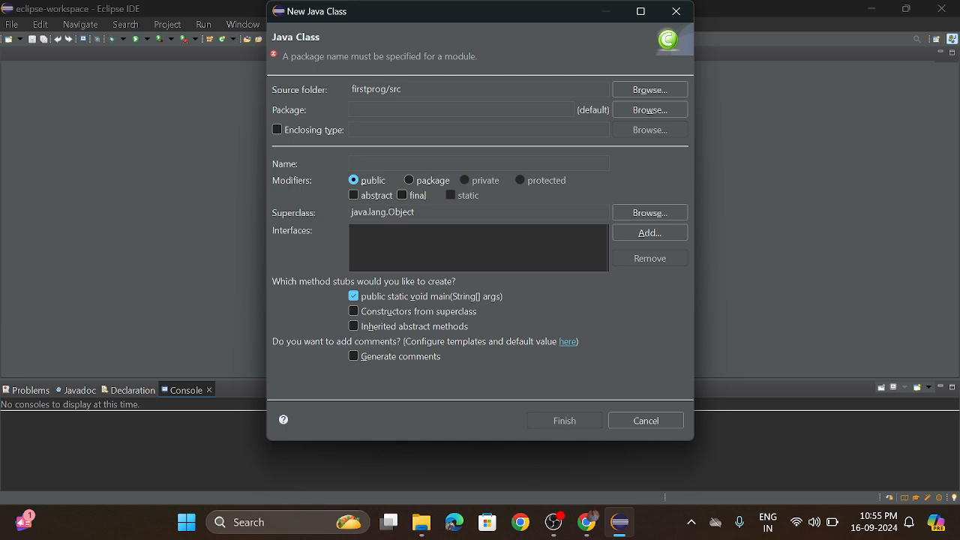
# Name the class study, set its package to demo, and create the class.
pyautogui.write('study')
pyautogui.write('demo')
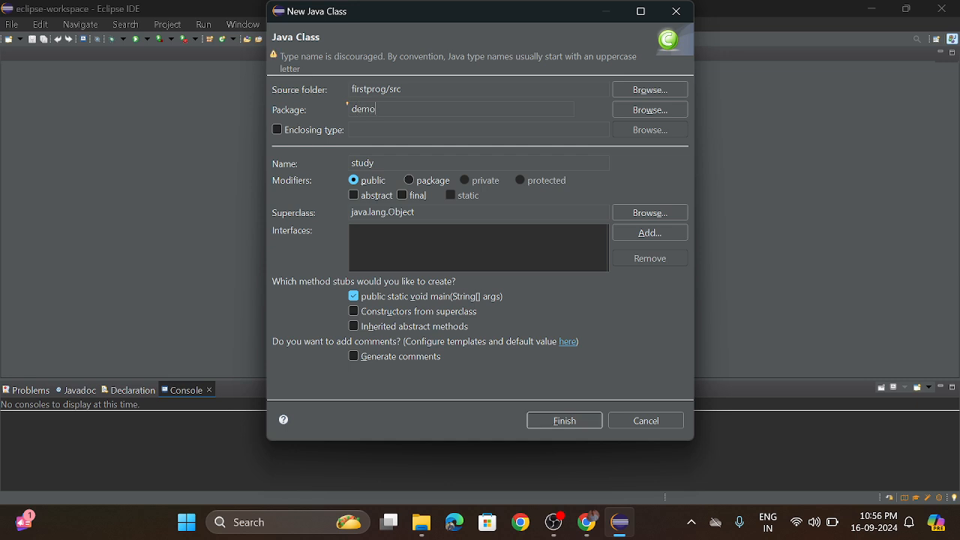
pyautogui.click(565, 425)
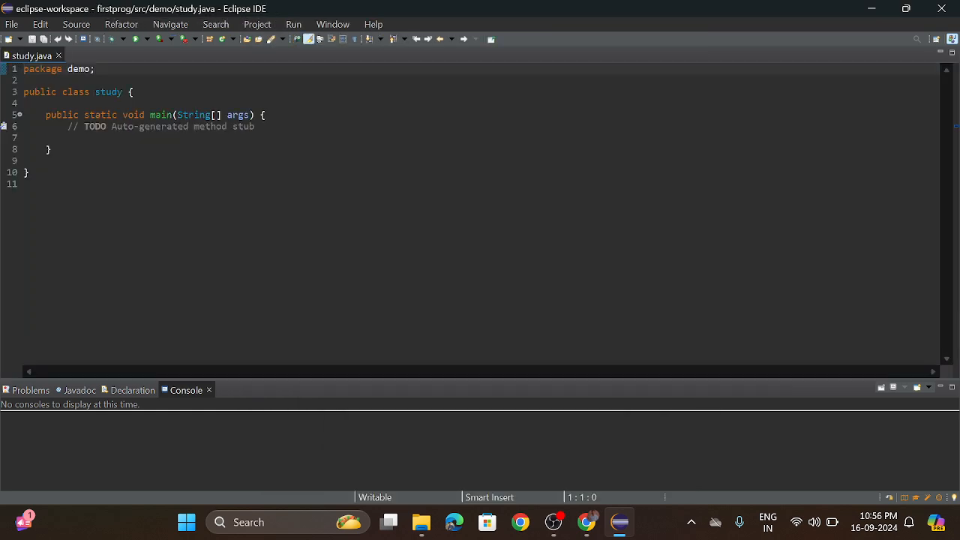
# Write System.out.println('First Java Program') on the empty line inside the main method of study.java, indented by two tabs.
pyautogui.click(51, 150)
pyautogui.click(26, 138)
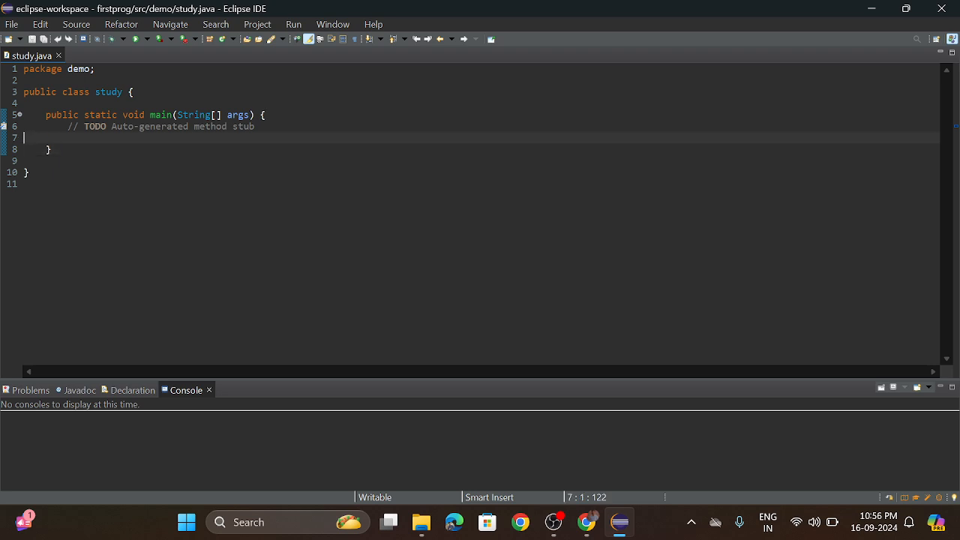
pyautogui.press('Tab')
pyautogui.press('Tab')
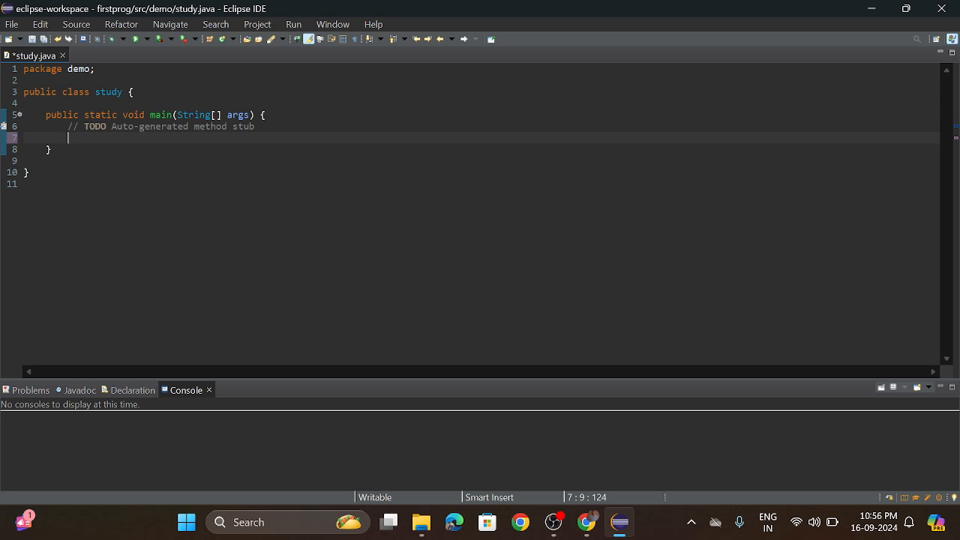
pyautogui.write('System.out')
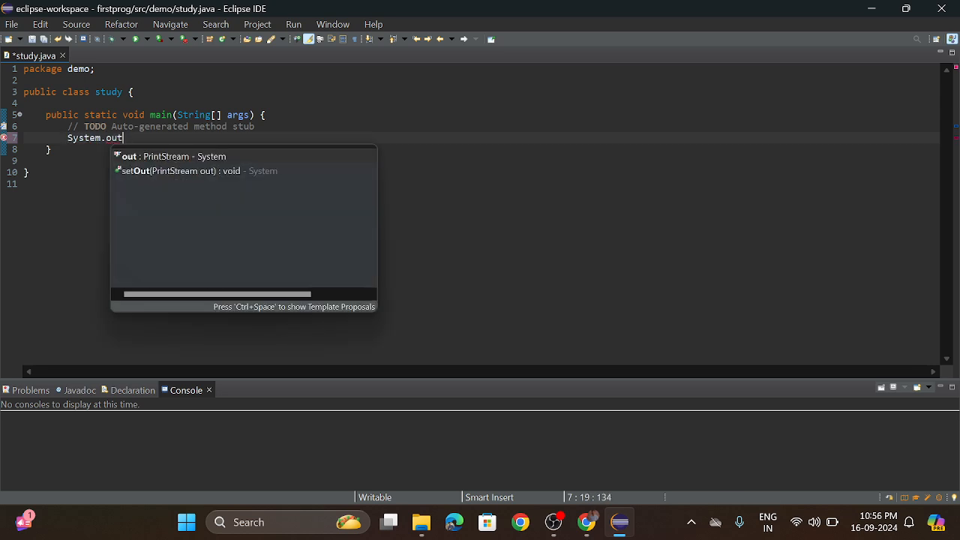
pyautogui.write('.pri')
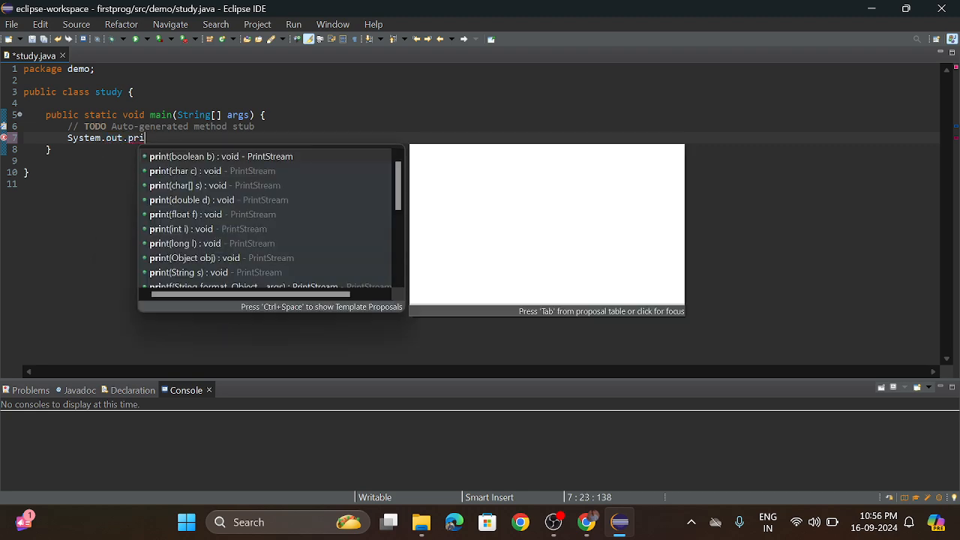
pyautogui.write('ntln')
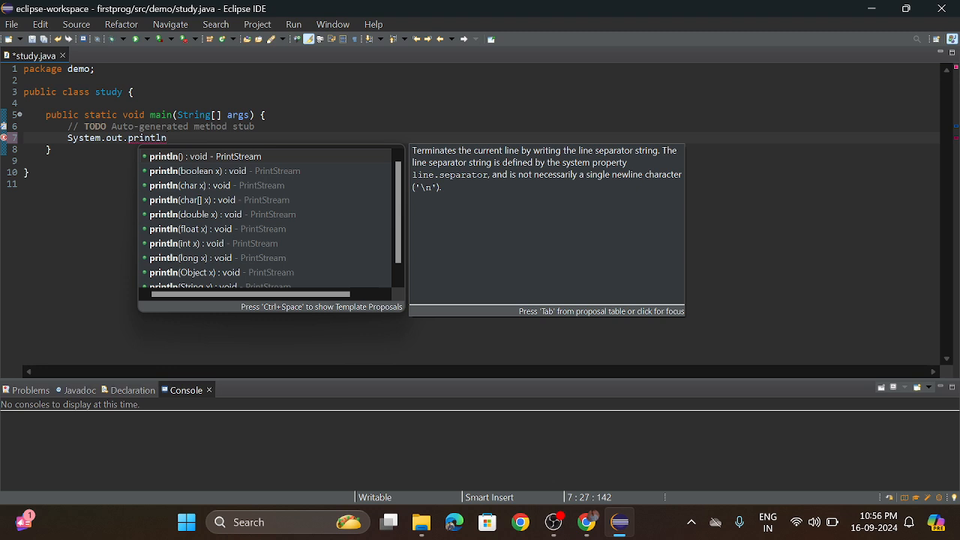
pyautogui.write("('")
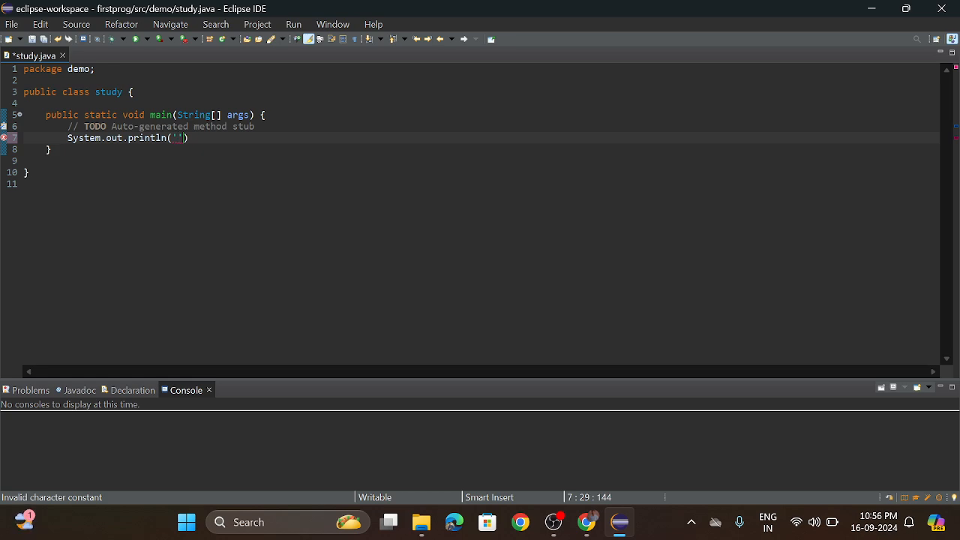
pyautogui.write('First Java P')
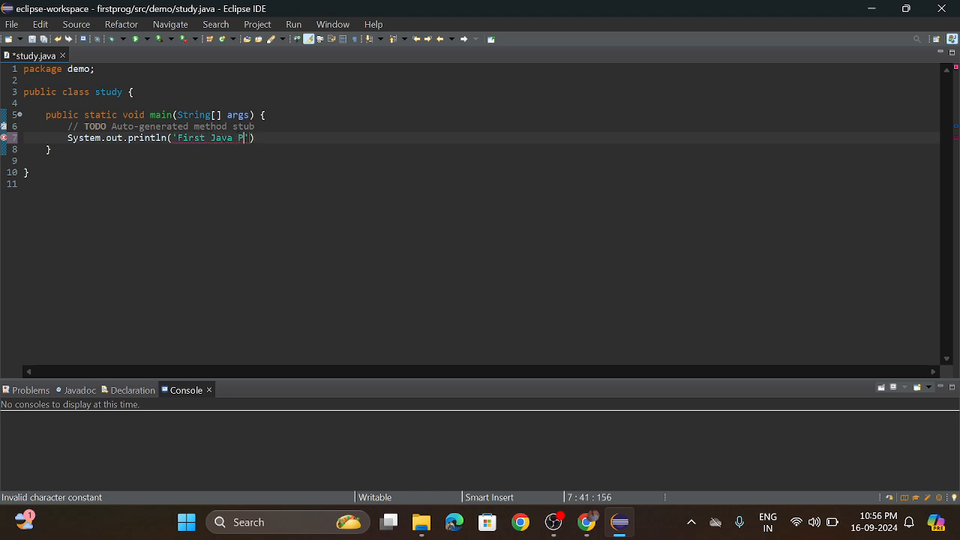
pyautogui.write('rogramn')
pyautogui.press('BackSpace')
# Run study.java as a Java application, saving the file and proceeding with the launch despite the project errors.
pyautogui.rightClick(297, 101)
pyautogui.moveTo(377, 433)
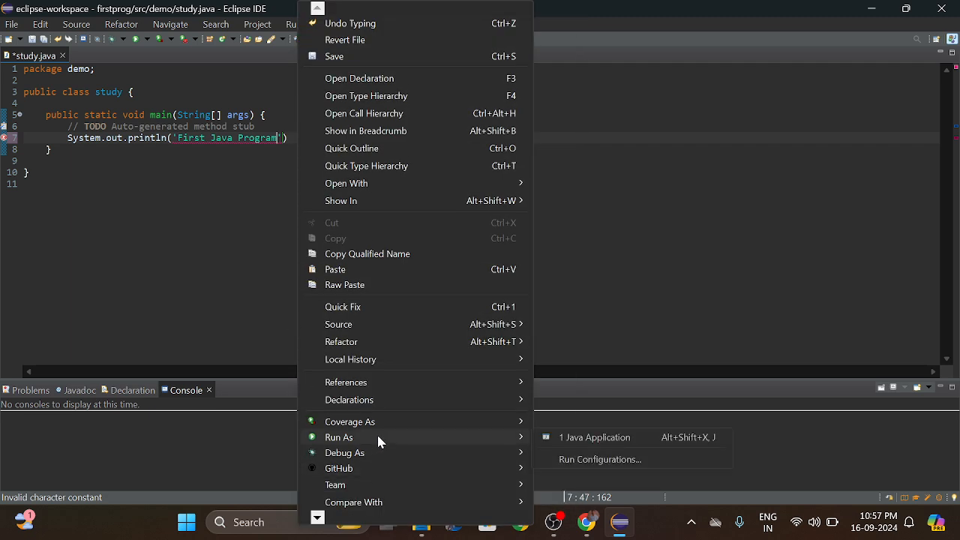
pyautogui.click(576, 442)
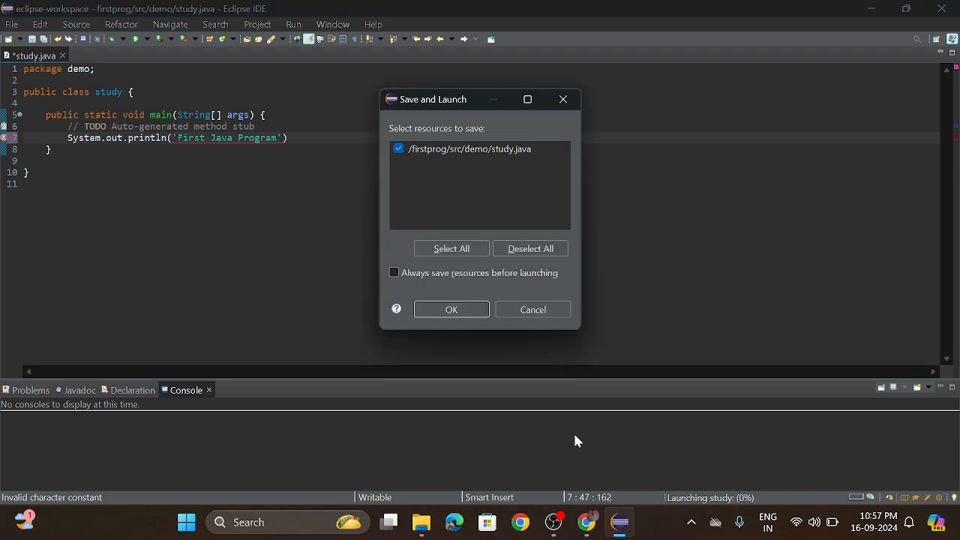
pyautogui.click(447, 309)
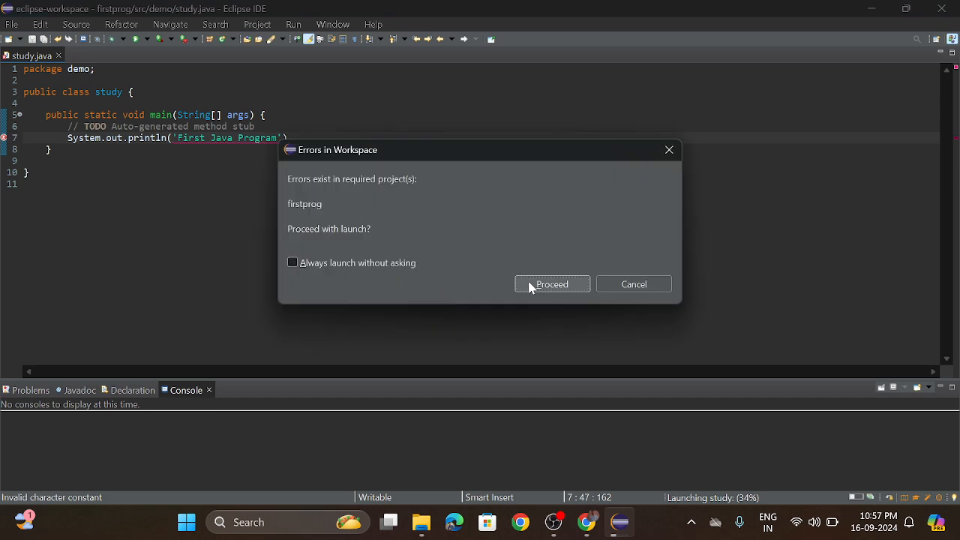
pyautogui.click(551, 284)
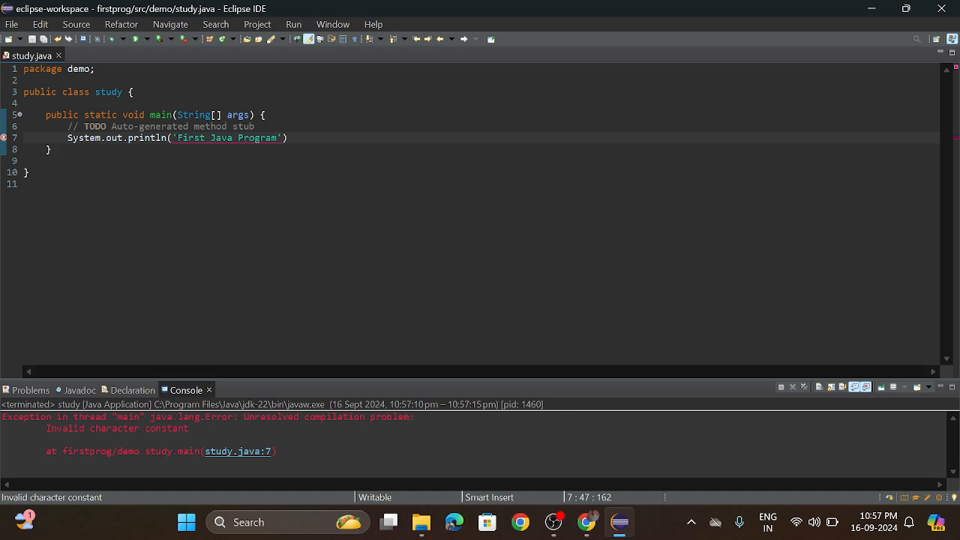
# Add a semicolon at the end of the println statement on line 7.
pyautogui.click(173, 138)
pyautogui.click(150, 138)
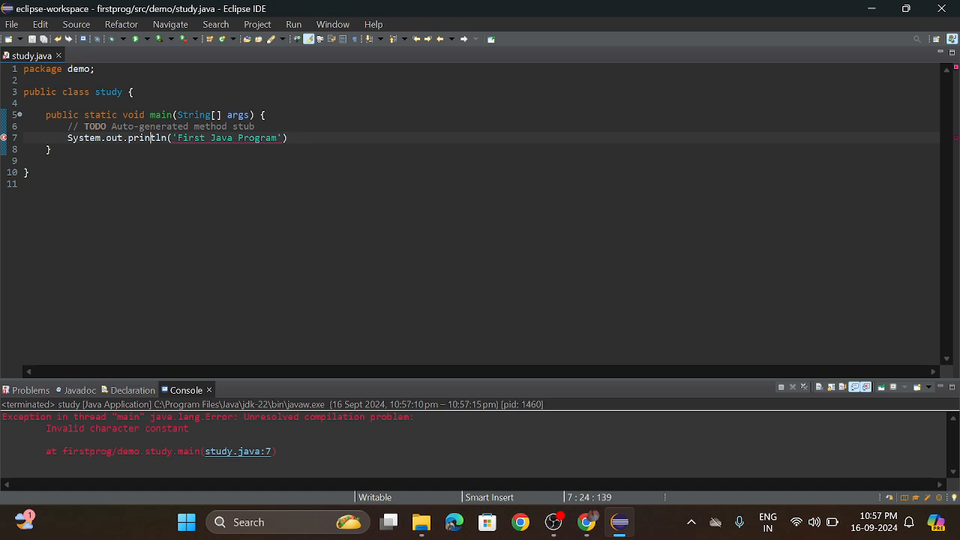
pyautogui.click(288, 138)
pyautogui.write(';')
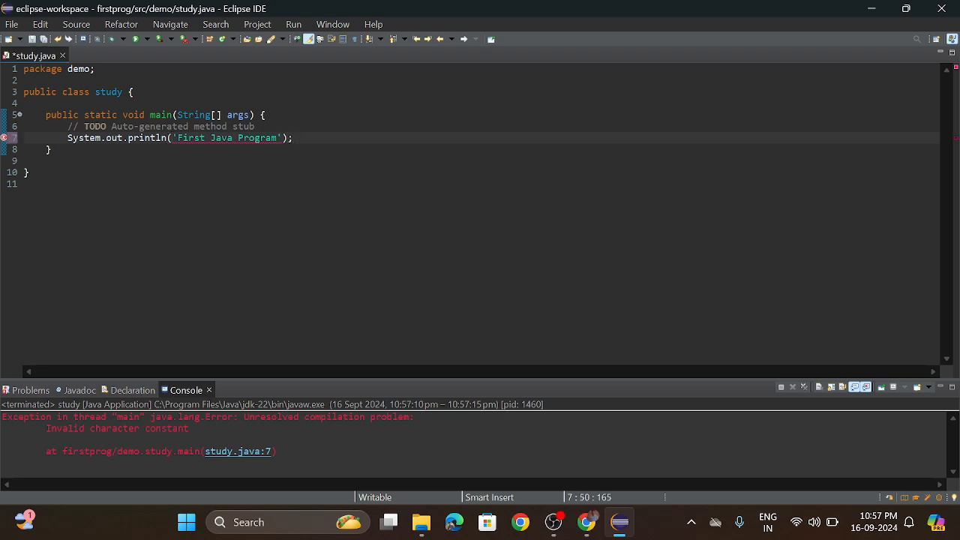
# Run study.java as a Java application again, saving the file and proceeding with the launch despite the firstprog errors.
pyautogui.rightClick(402, 240)
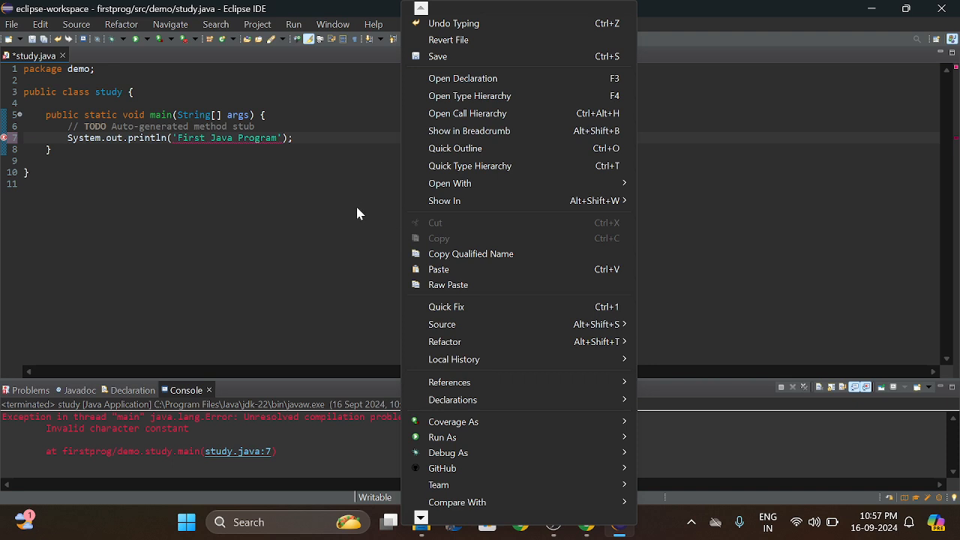
pyautogui.moveTo(573, 437)
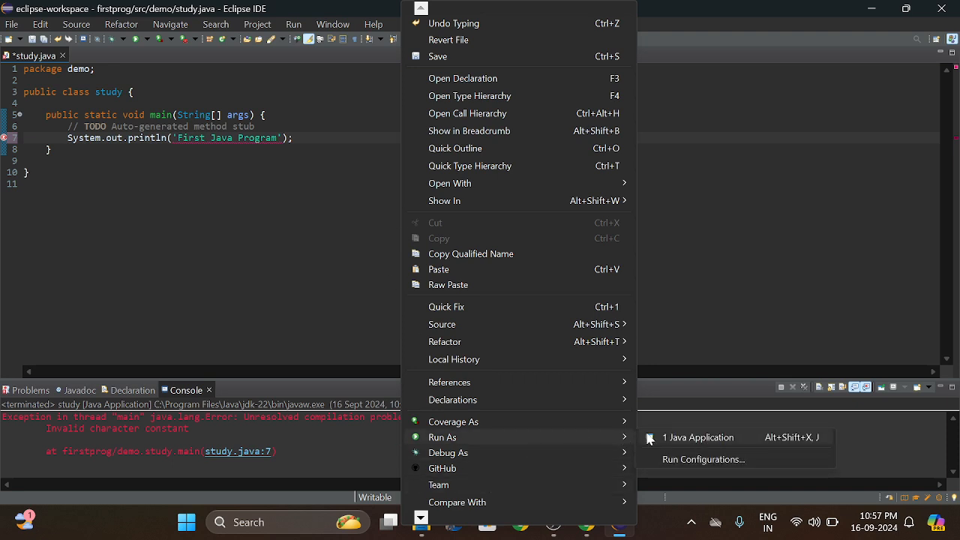
pyautogui.click(698, 437)
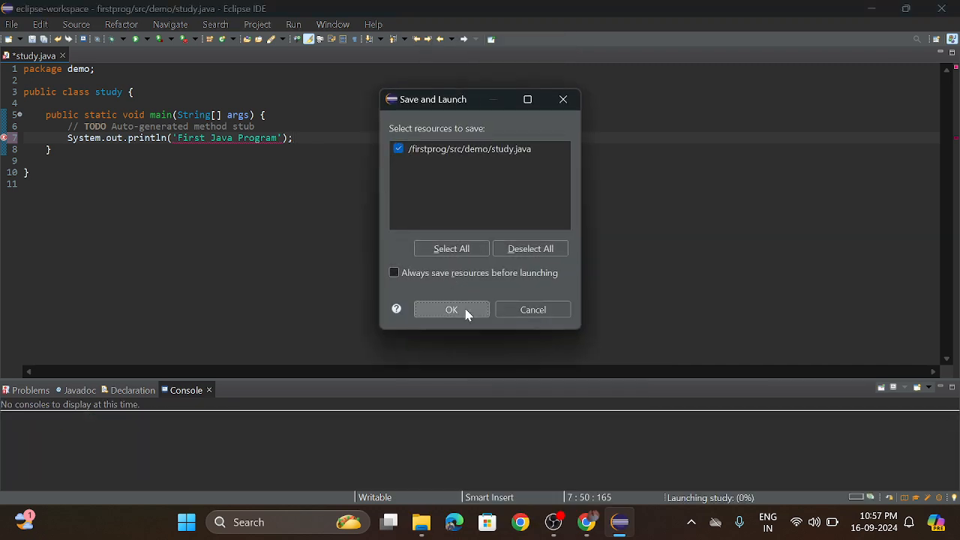
pyautogui.click(467, 313)
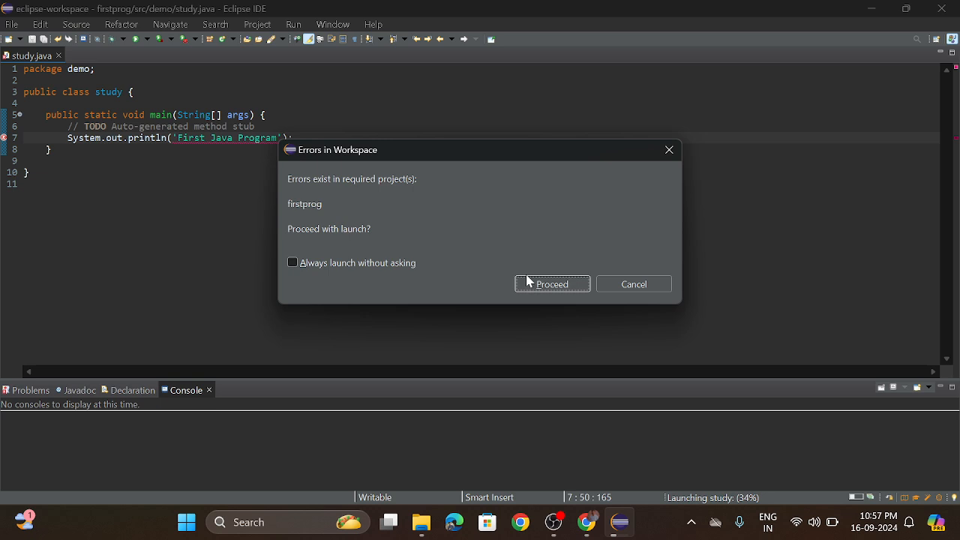
pyautogui.click(529, 283)
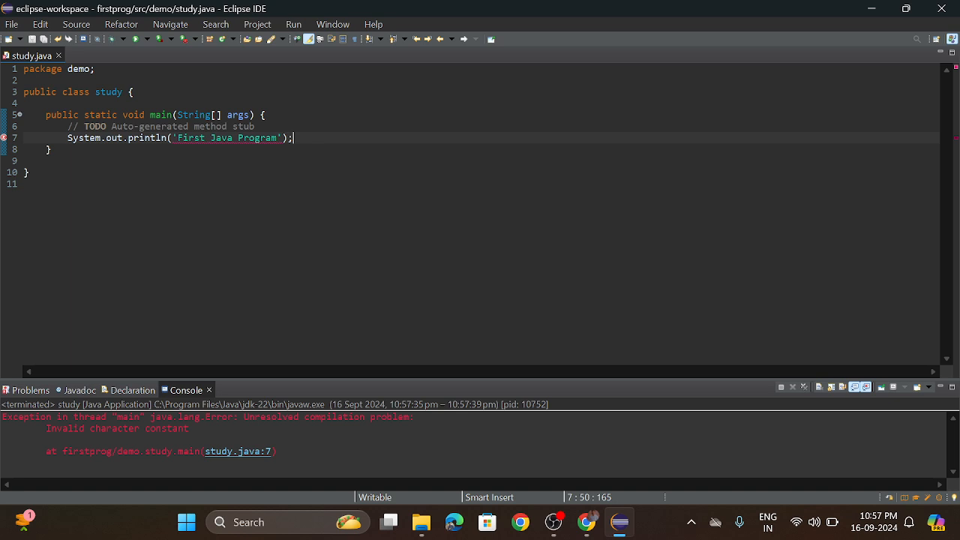
# Examine the class declaration, main method and println text in study.java for the cause of the invalid character constant error.
pyautogui.click(123, 91)
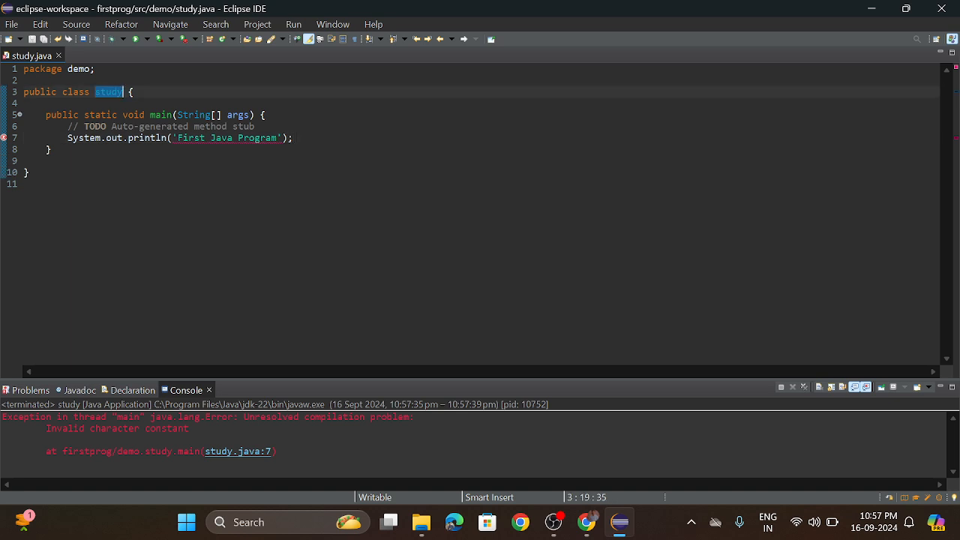
pyautogui.click(143, 126)
pyautogui.click(25, 103)
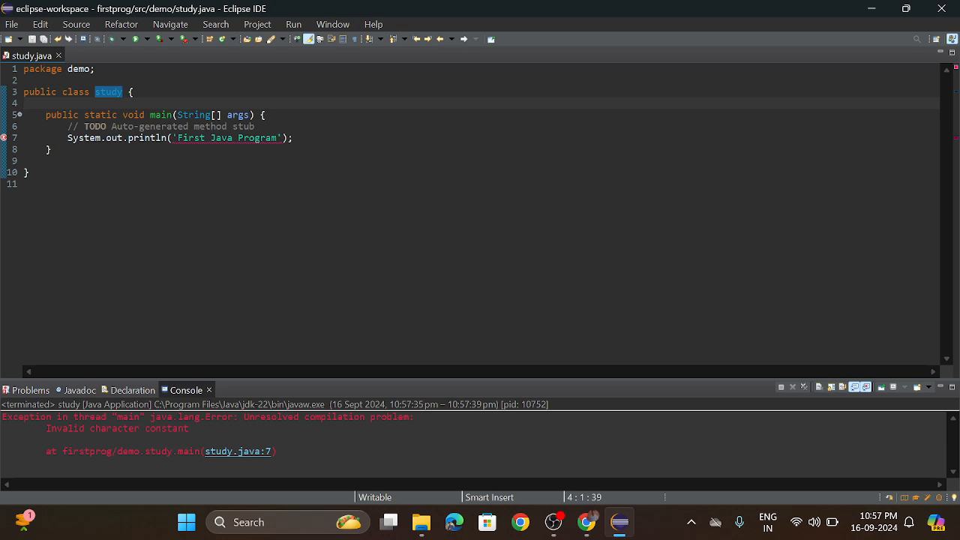
pyautogui.click(266, 115)
pyautogui.click(293, 138)
pyautogui.click(25, 161)
pyautogui.click(200, 138)
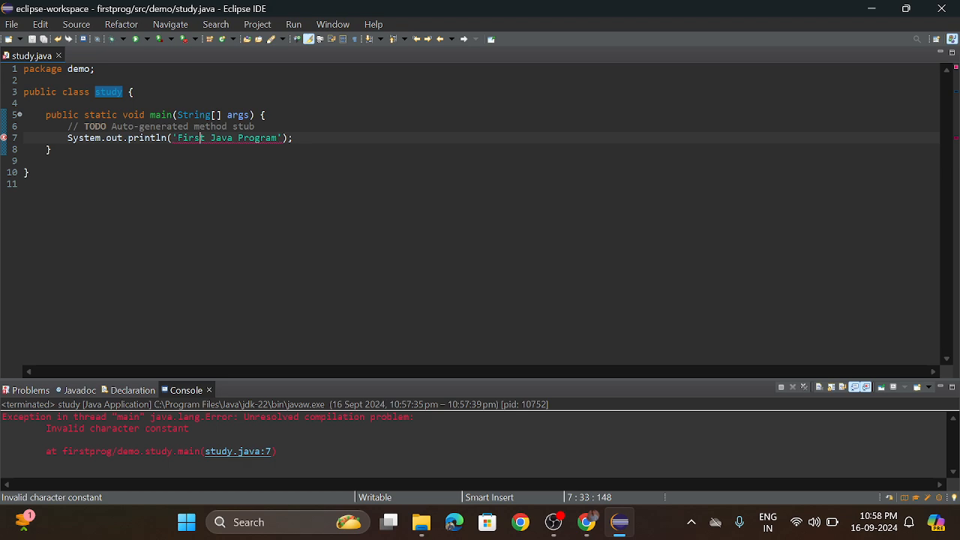
pyautogui.click(233, 138)
# Replace the single quotes around First Java Program in the println statement on line 7 with double quotes.
pyautogui.click(282, 138)
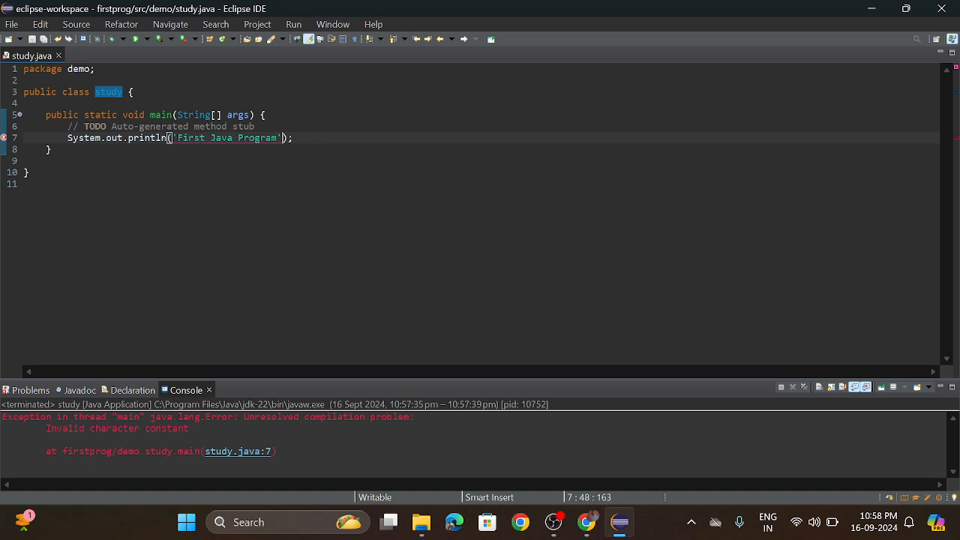
pyautogui.press('BackSpace')
pyautogui.write('"')
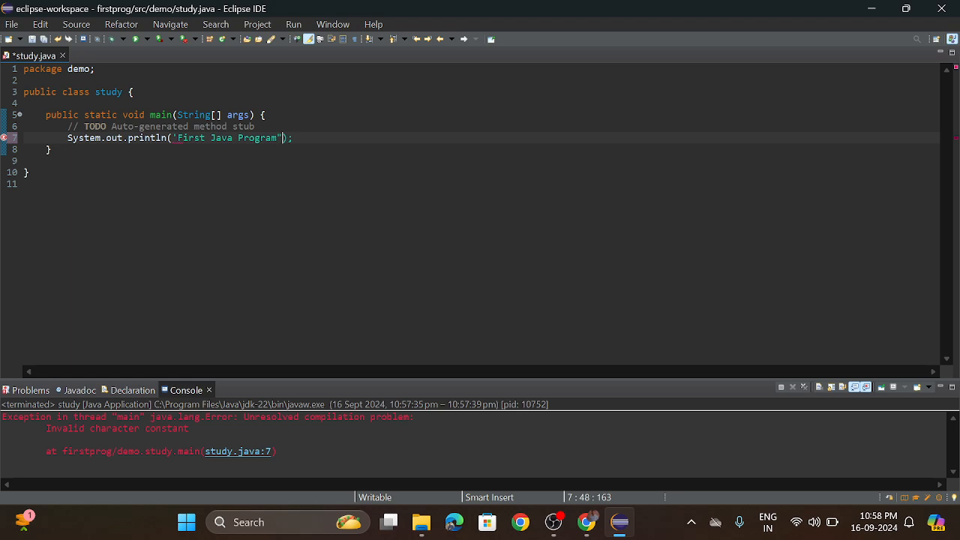
pyautogui.press('Left')
pyautogui.press('Left')
pyautogui.press('Left')
pyautogui.press('Left')
pyautogui.press('Left')
pyautogui.press('Left')
pyautogui.press('Left')
pyautogui.press('Left')
pyautogui.press('Left')
pyautogui.press('Left')
pyautogui.press('Left')
pyautogui.press('Left')
pyautogui.press('Left')
pyautogui.press('Left')
pyautogui.press('Left')
pyautogui.press('Left')
pyautogui.press('Left')
pyautogui.press('Left')
pyautogui.press('Left')
pyautogui.press('BackSpace')
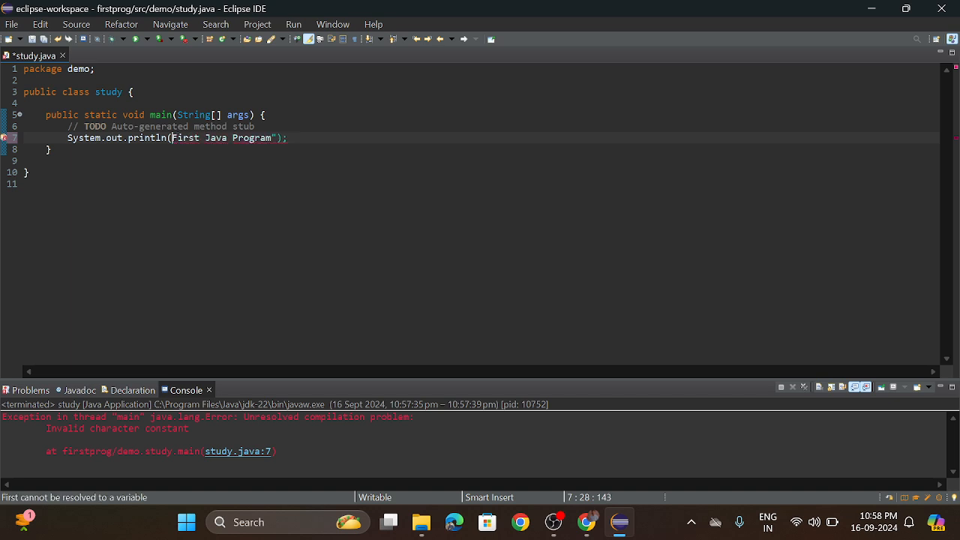
pyautogui.write('"')
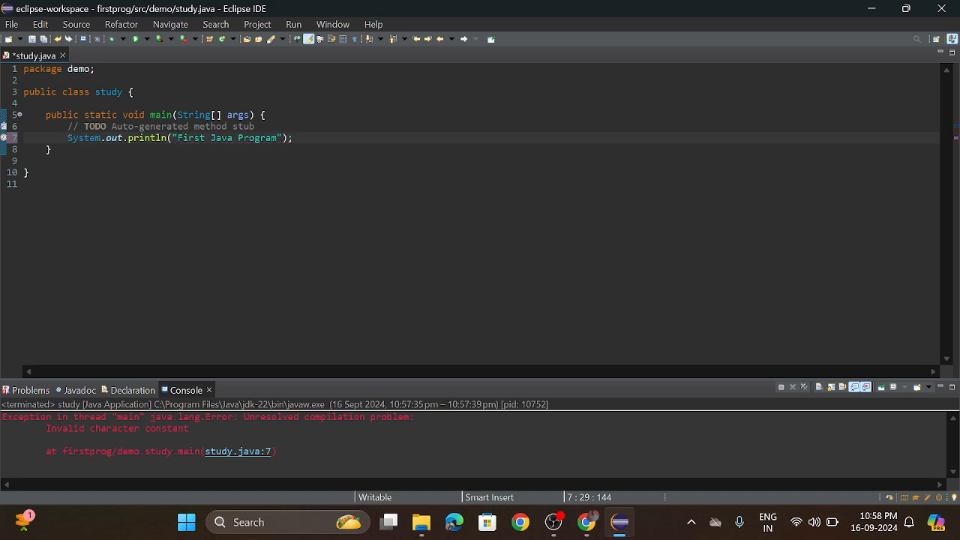
# Review the println statement on line 7, checking the quotes around its text and the closing semicolon.
pyautogui.press('End')
pyautogui.press('Left')
pyautogui.press('Left')
pyautogui.hotkey('shift', 'Left')
pyautogui.press('Right')
pyautogui.press('Down')
pyautogui.moveTo(173, 138); pyautogui.dragTo(280, 138)
pyautogui.click(255, 126)
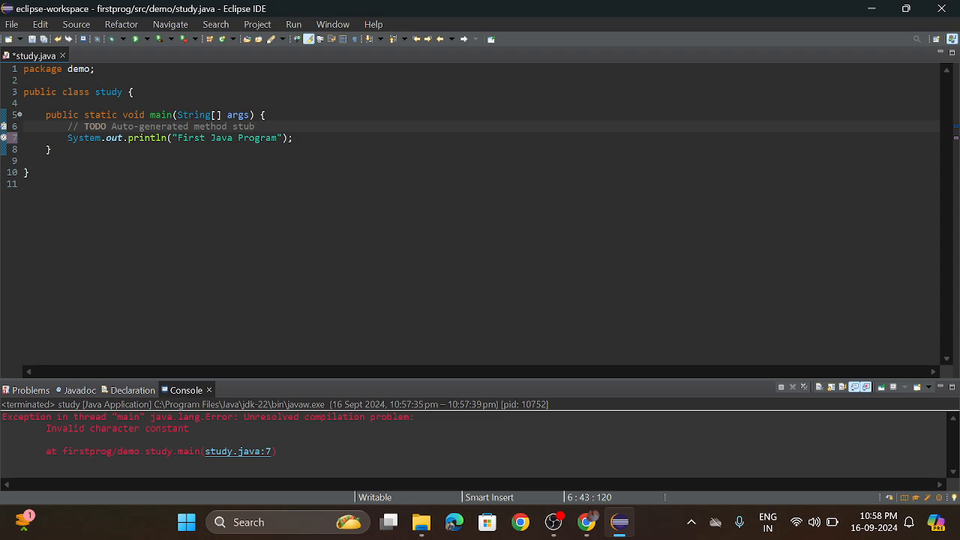
pyautogui.moveTo(67, 138); pyautogui.dragTo(294, 138)
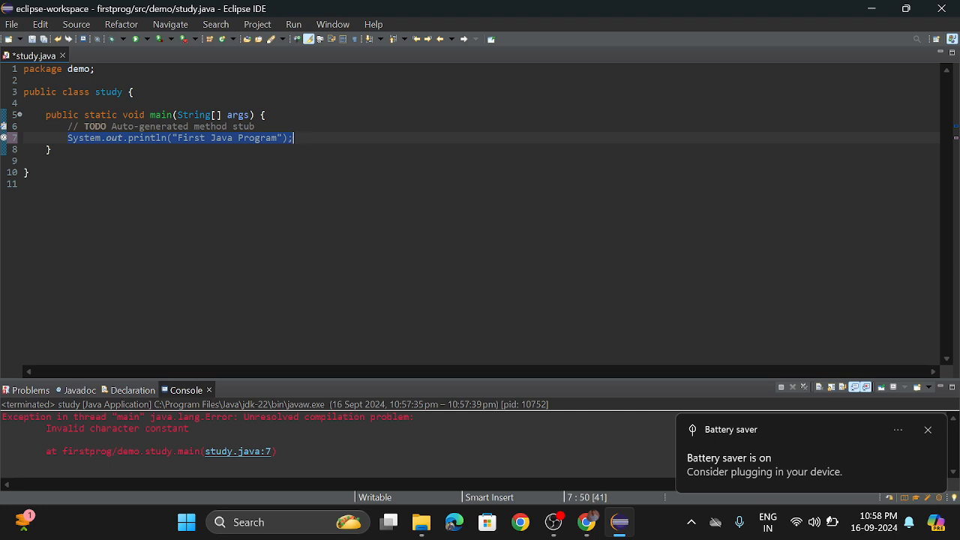
pyautogui.click(294, 127)
pyautogui.click(295, 138)
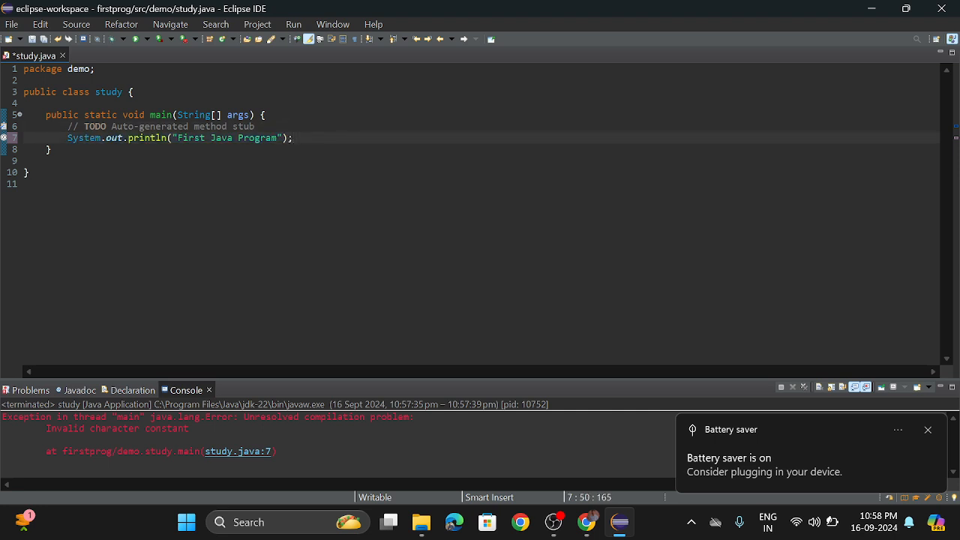
pyautogui.click(173, 138)
pyautogui.moveTo(173, 138); pyautogui.dragTo(179, 138)
pyautogui.click(233, 138)
pyautogui.click(293, 138)
# Run study.java as a Java application with the file saved, and check the printed text in the console.
pyautogui.click(928, 430)
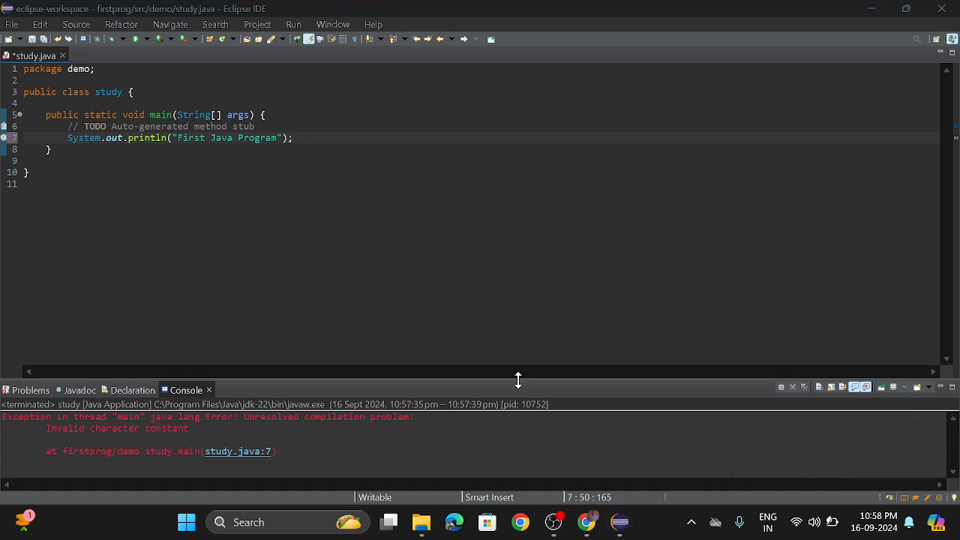
pyautogui.rightClick(300, 225)
pyautogui.moveTo(477, 443)
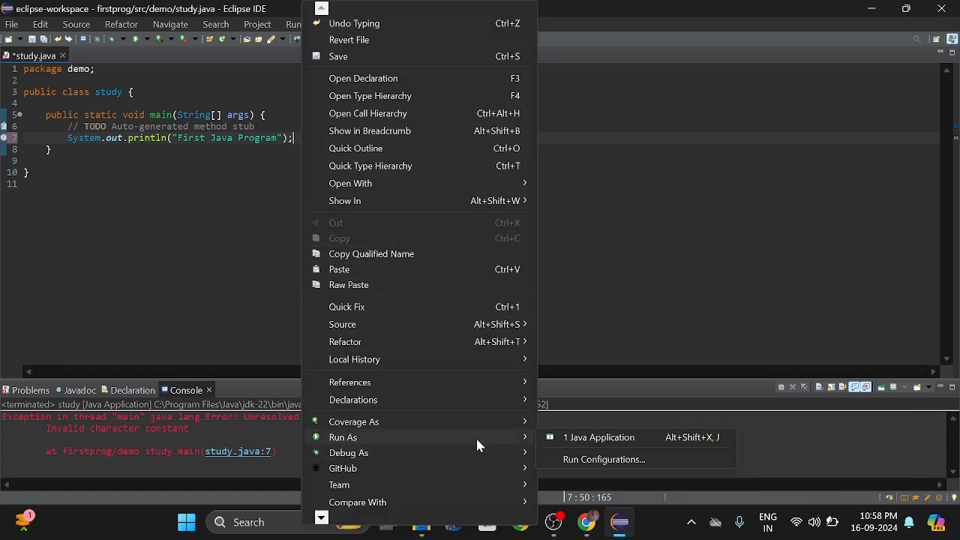
pyautogui.click(578, 438)
pyautogui.click(453, 310)
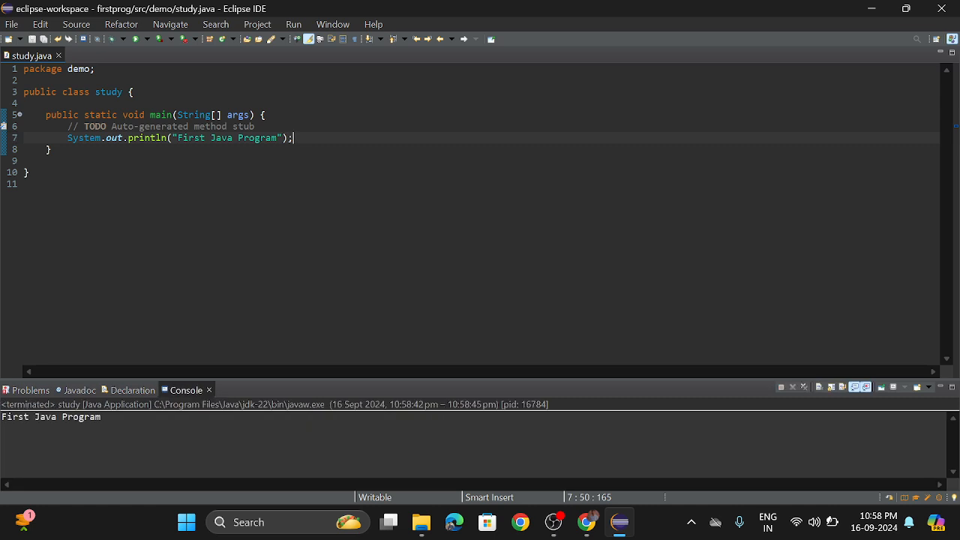
pyautogui.moveTo(1, 417); pyautogui.dragTo(132, 417)
pyautogui.click(132, 417)
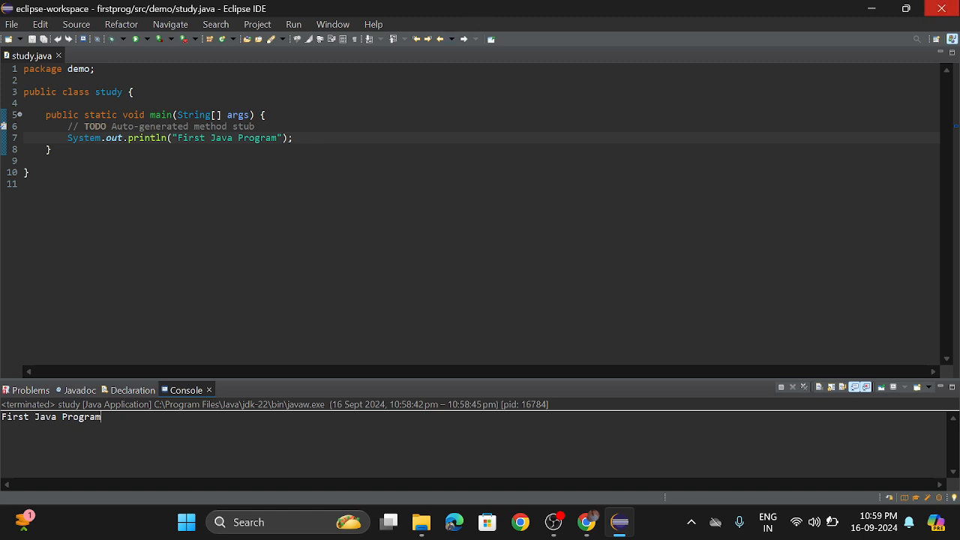
# Minimize the Eclipse and browser windows to get back to the desktop.
pyautogui.click(881, 8)
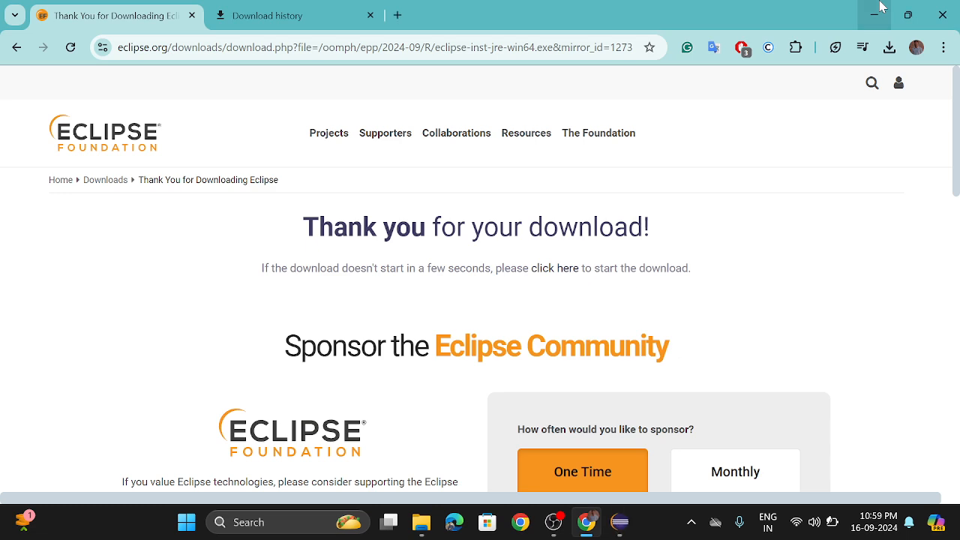
pyautogui.click(880, 7)
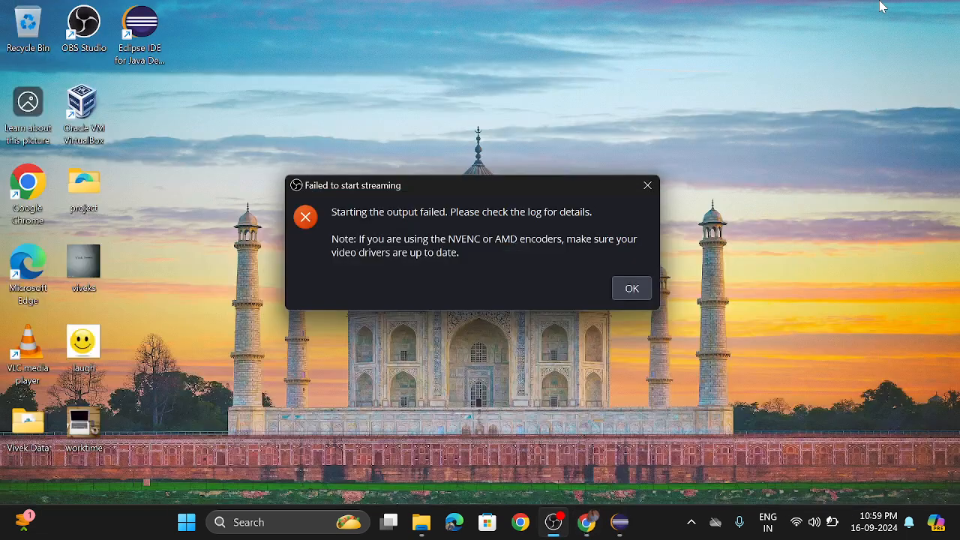
# Refresh the desktop and dismiss the Failed to start streaming message.
pyautogui.rightClick(567, 137)
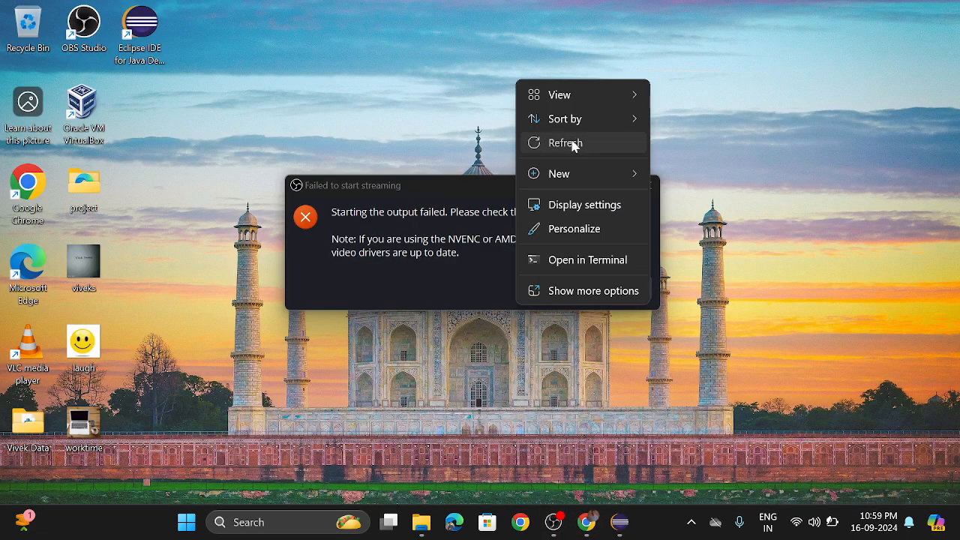
pyautogui.click(570, 143)
pyautogui.rightClick(673, 150)
pyautogui.click(668, 155)
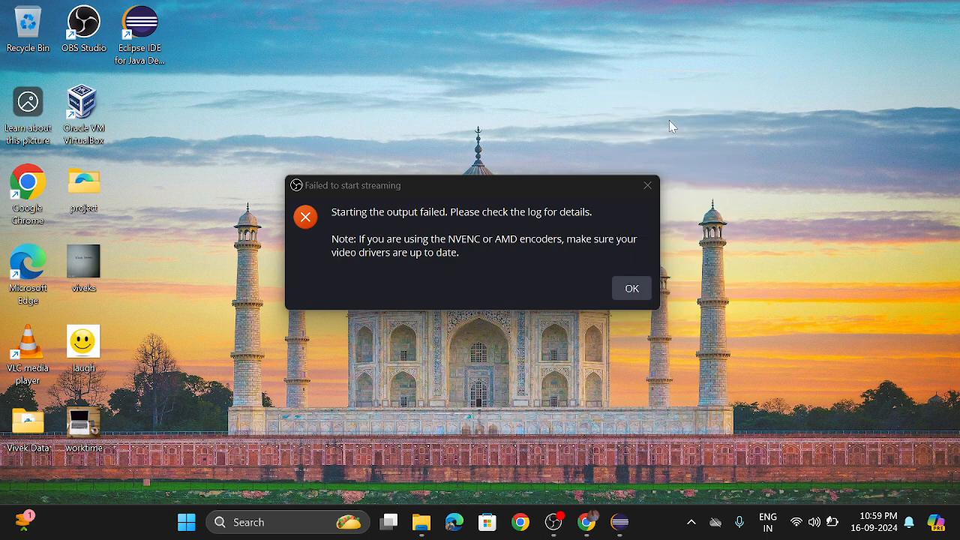
pyautogui.rightClick(688, 107)
pyautogui.click(739, 153)
pyautogui.click(638, 288)
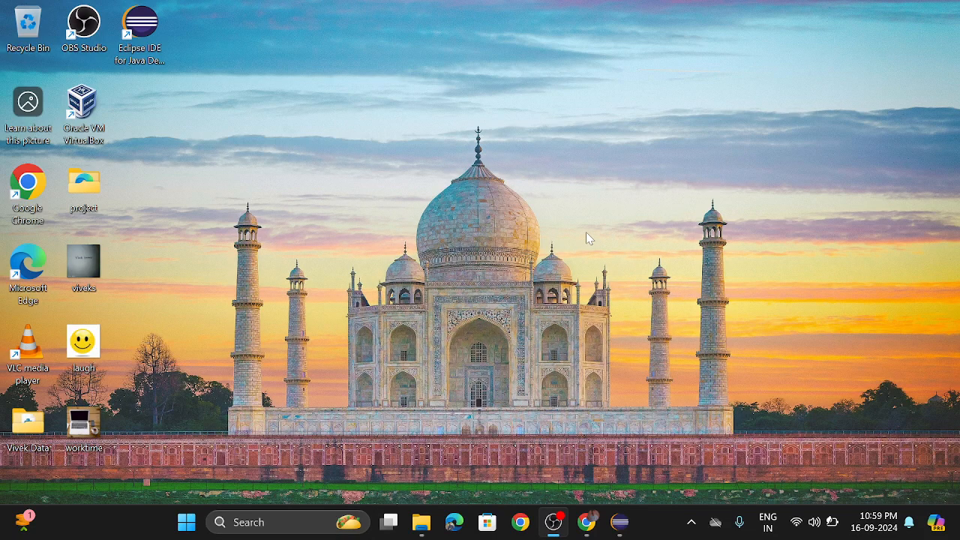